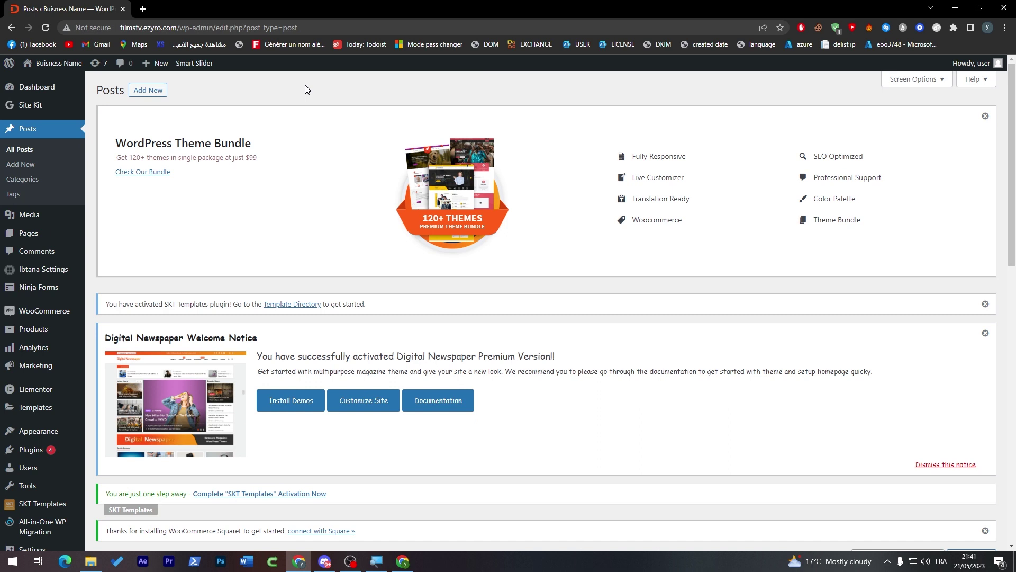
View the live site's homepage in a separate tab, and return to the WordPress admin.
mouse_move(36, 72)
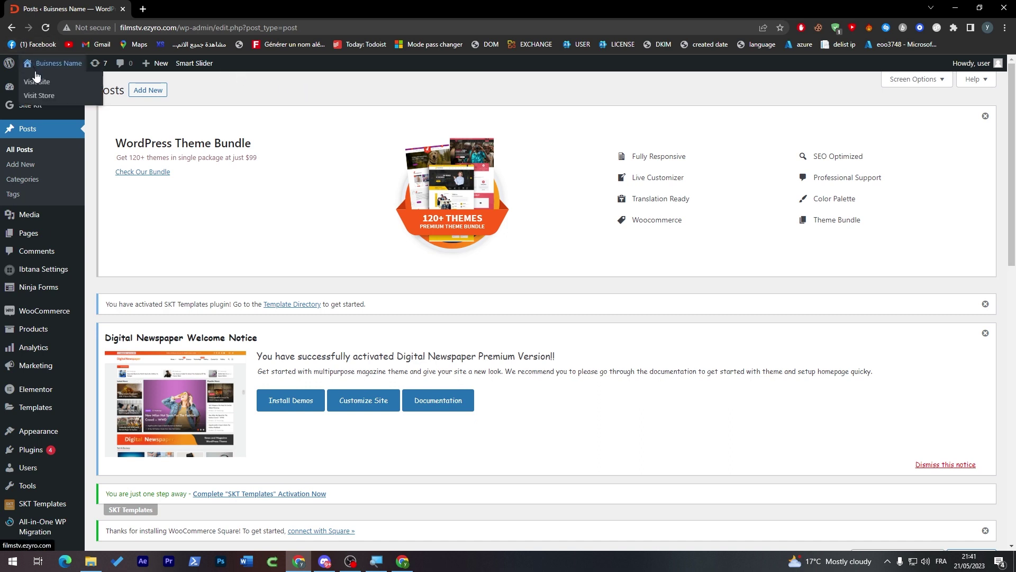
left_click(181, 8)
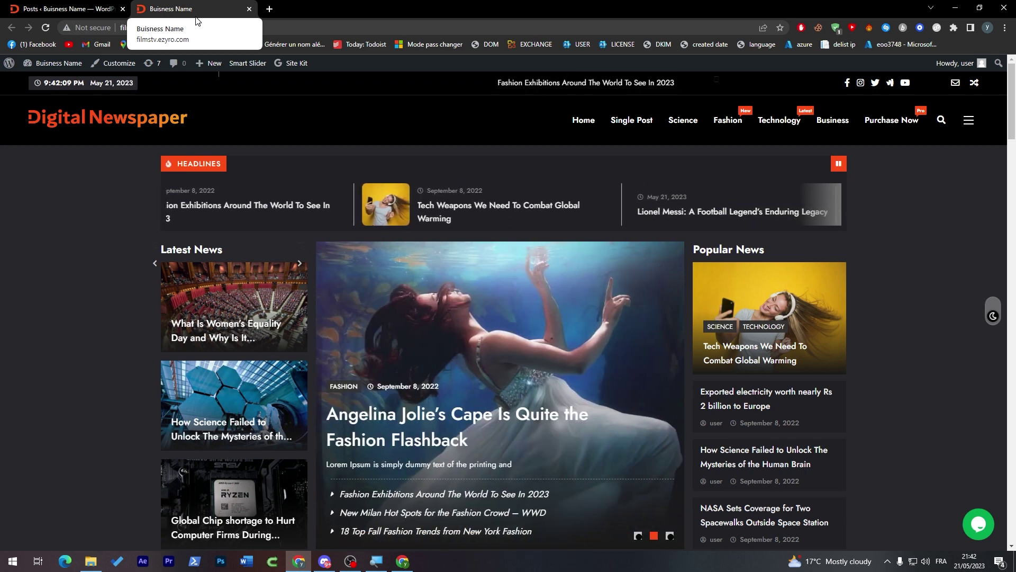
left_click(53, 4)
Add a new page titled "About us".
scroll(815, 169, "down", 1)
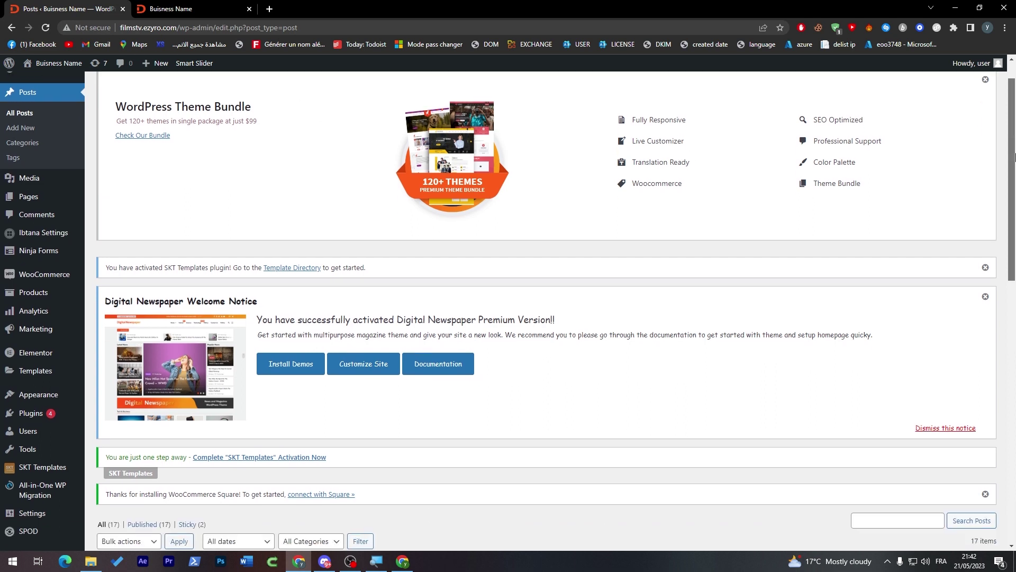
mouse_move(31, 199)
left_click(32, 199)
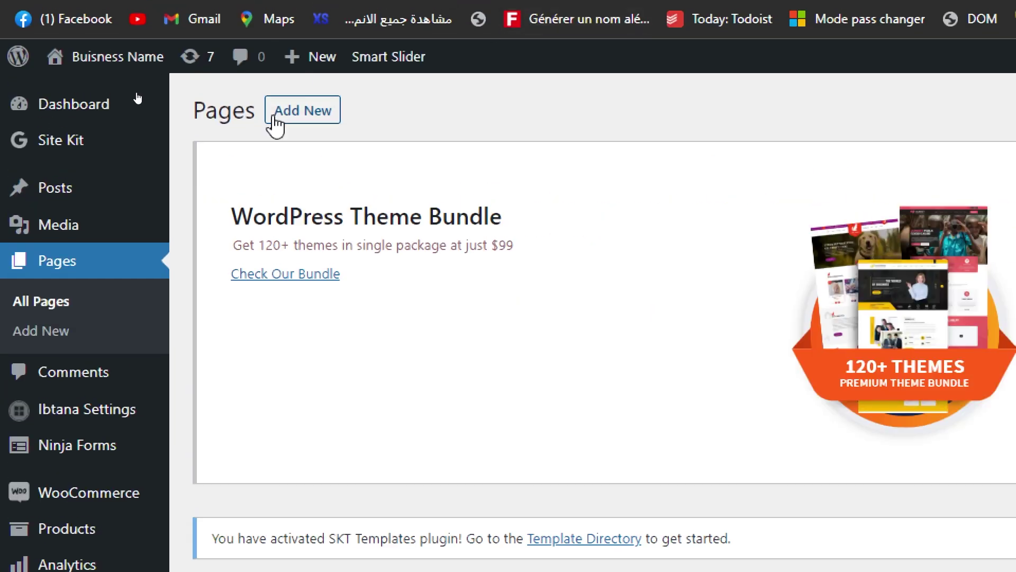
left_click(277, 125)
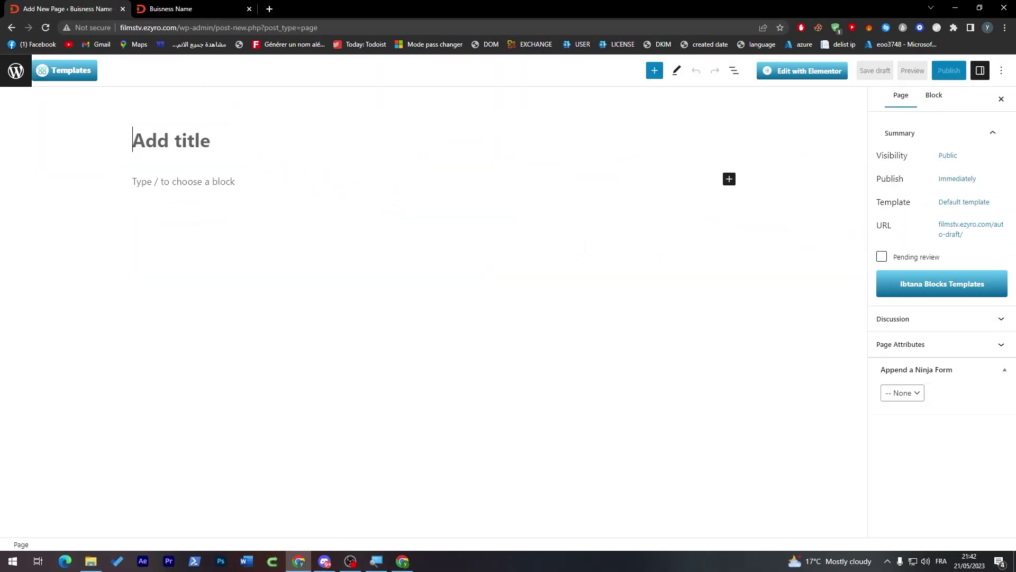
type("Ab")
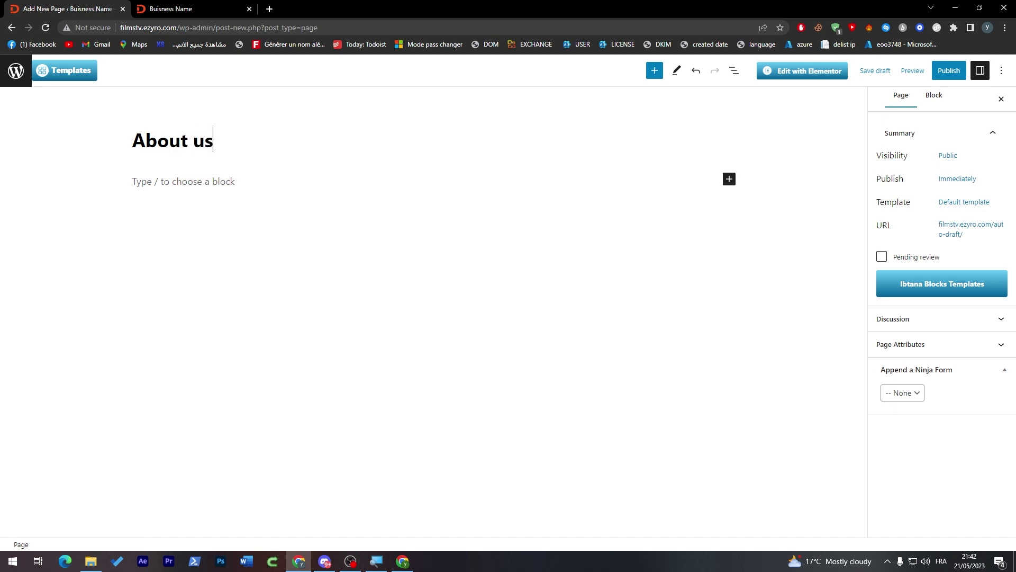
type("out us")
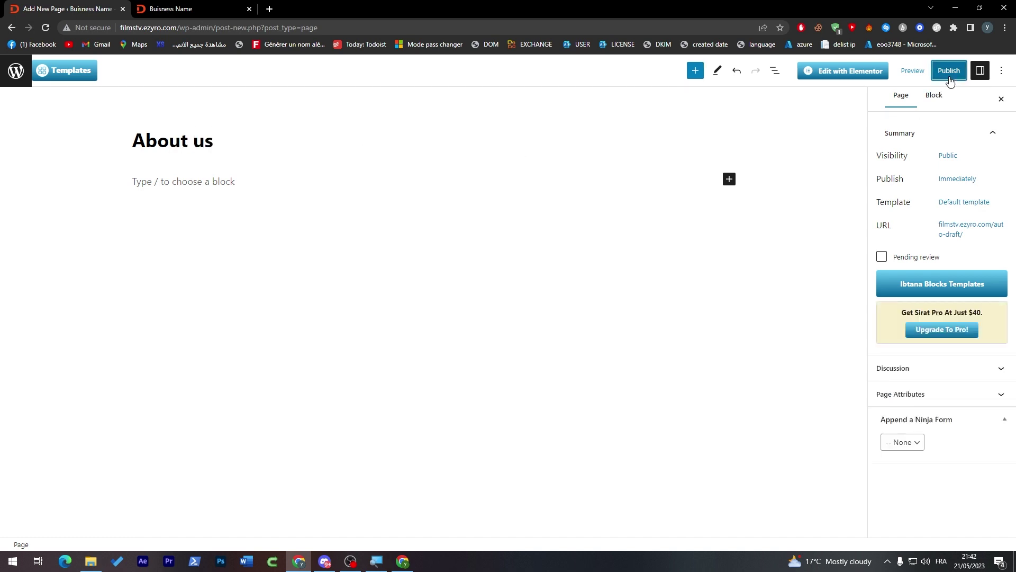
Publish the About us page and return to the list of all pages.
left_click(948, 74)
left_click(935, 79)
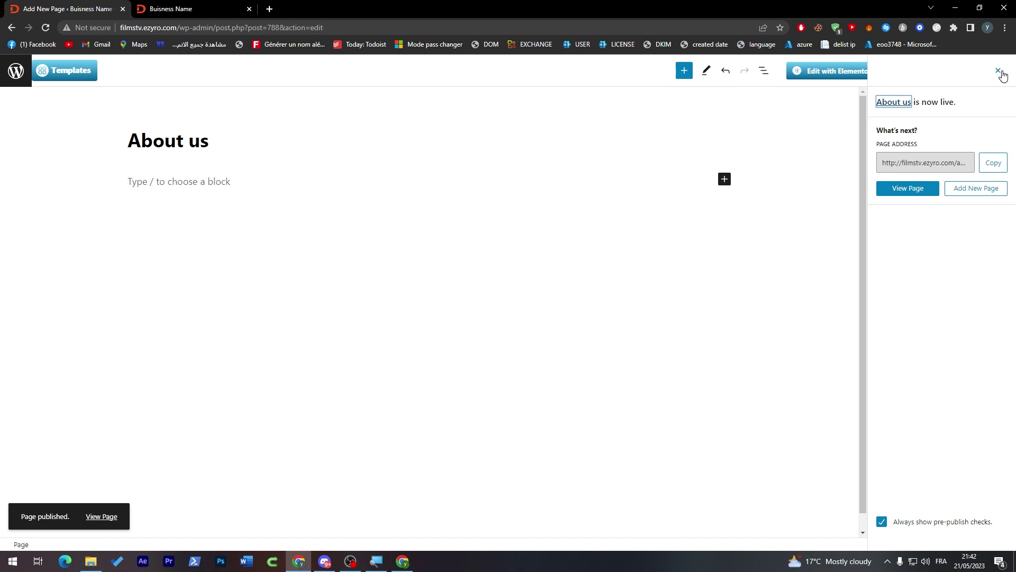
left_click(998, 71)
left_click(20, 74)
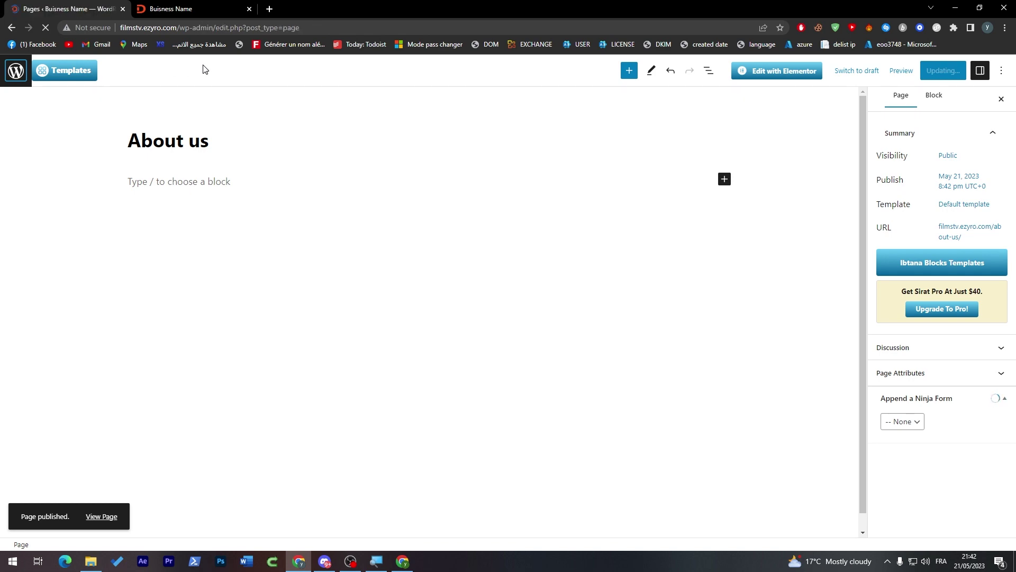
Go to the installed plugins and open the page for adding new plugins.
scroll(1011, 207, "down", 3)
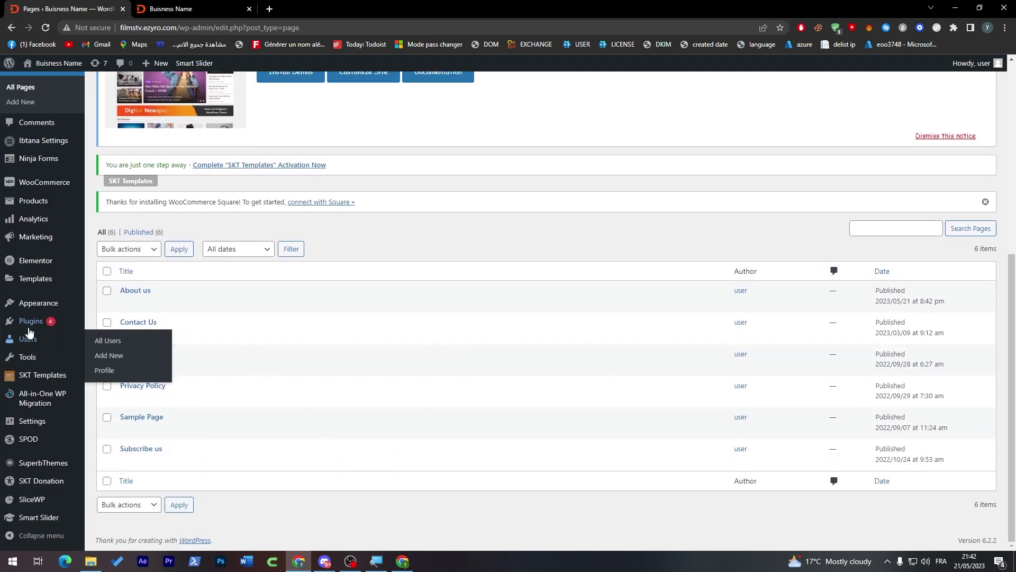
left_click(62, 336)
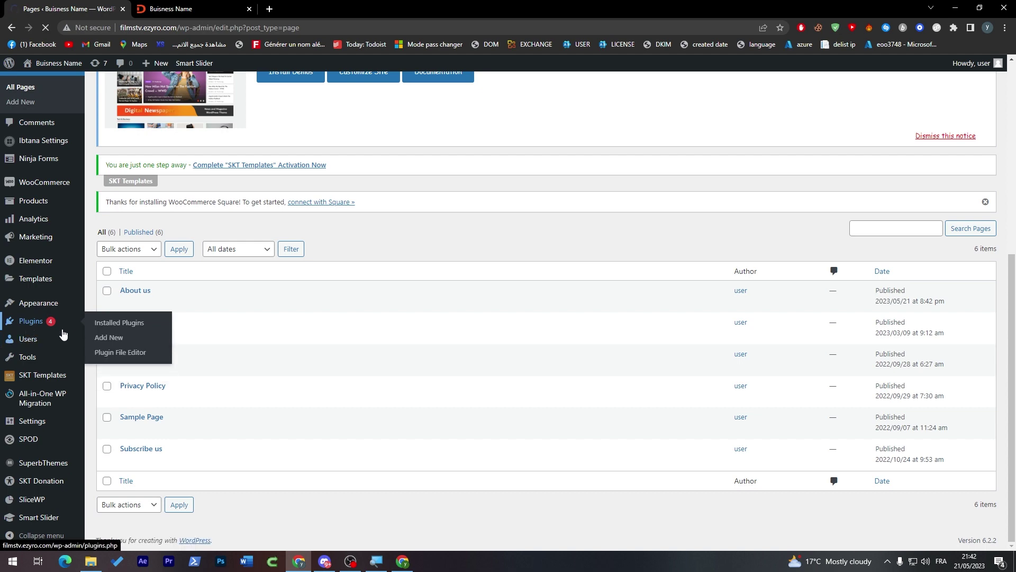
left_click(37, 327)
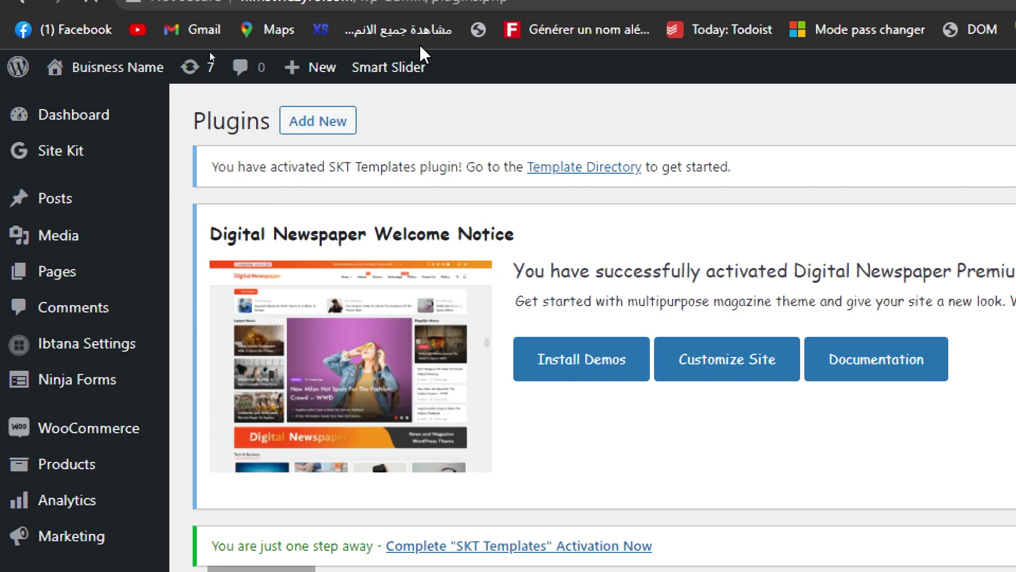
left_click(336, 127)
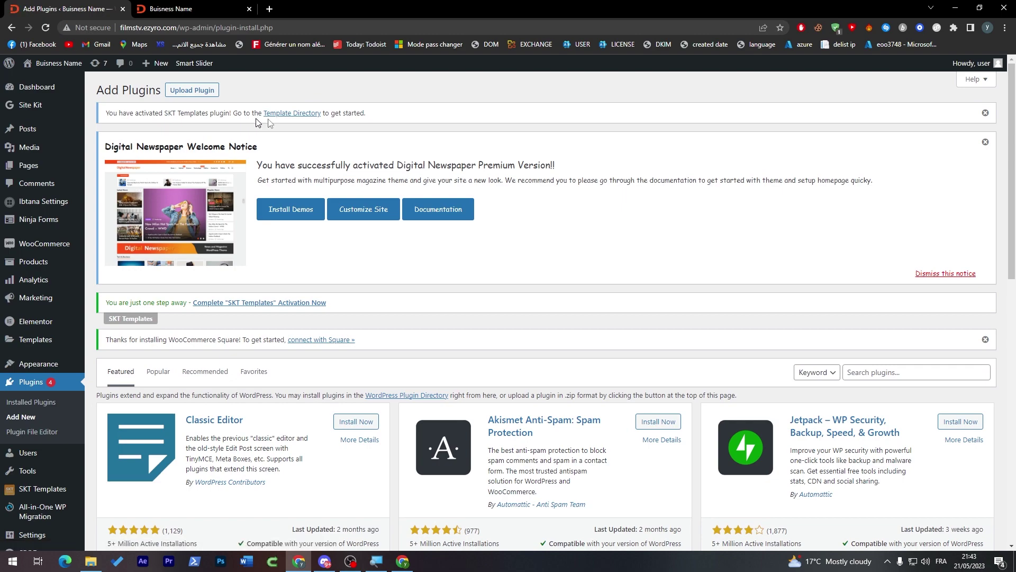
Search the plugin directory for "elementor" and check whether Elementor Website Builder is active.
scroll(257, 122, "down", 4)
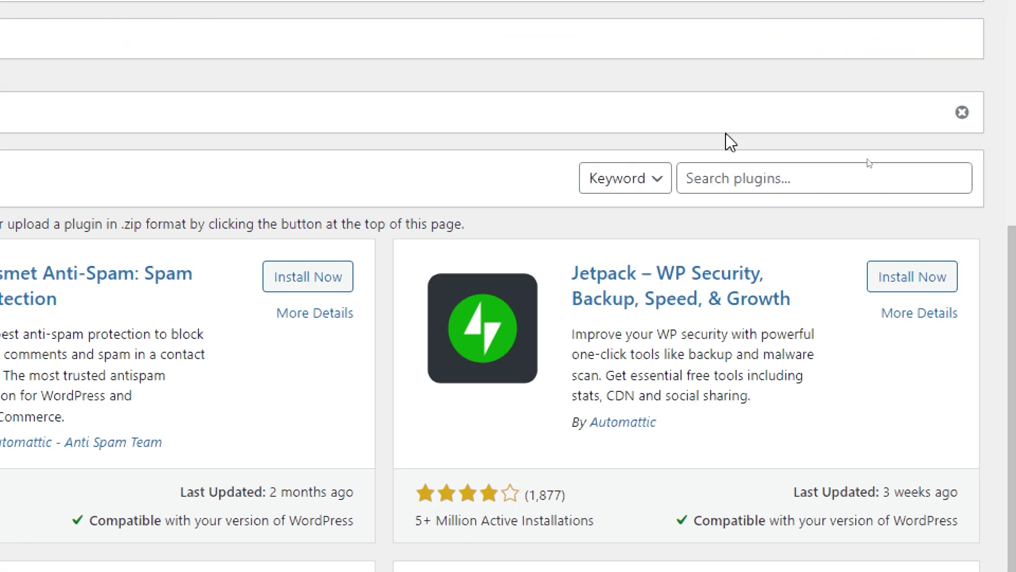
left_click(732, 170)
type("elementor")
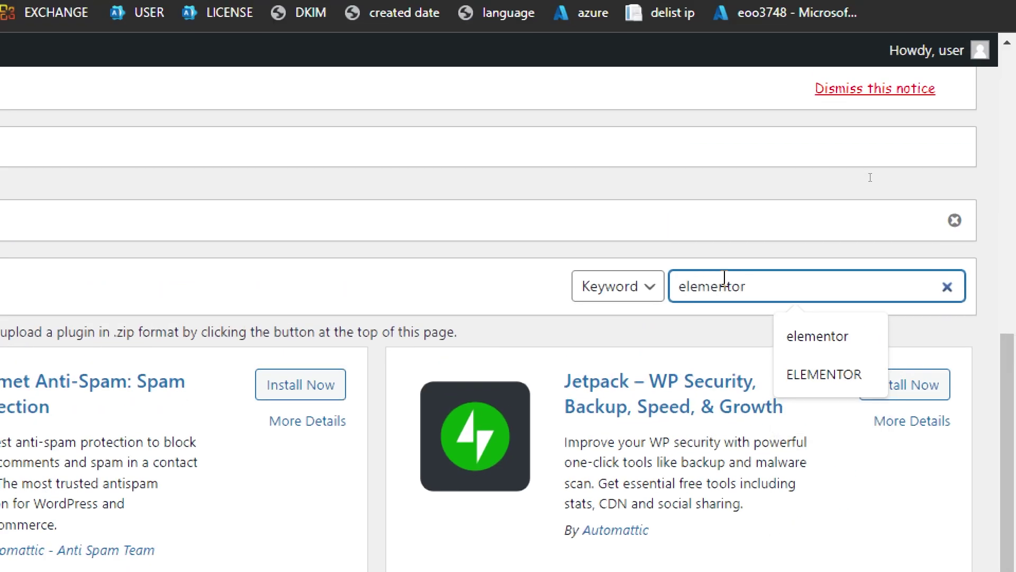
key("Return")
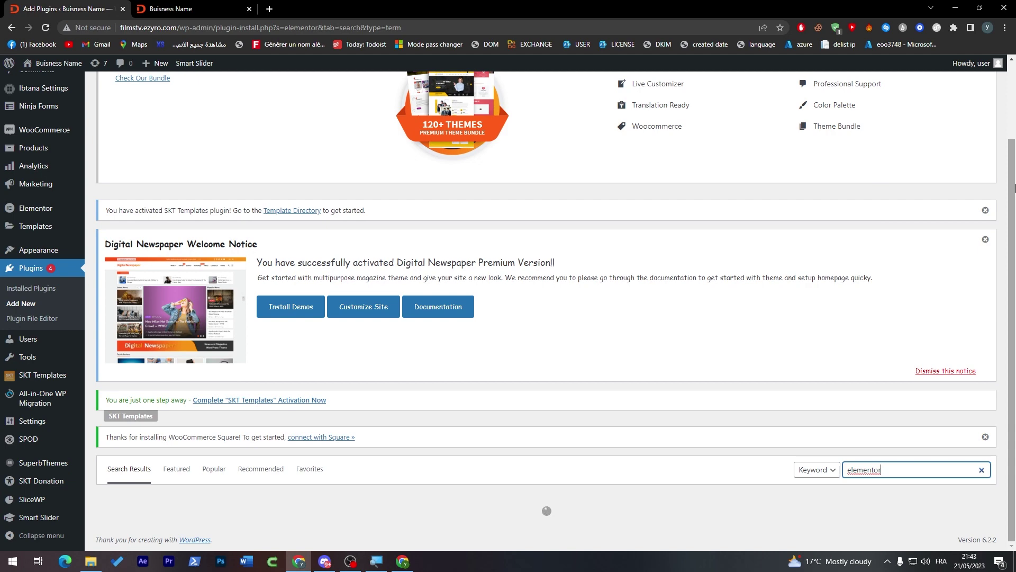
scroll(849, 185, "down", 5)
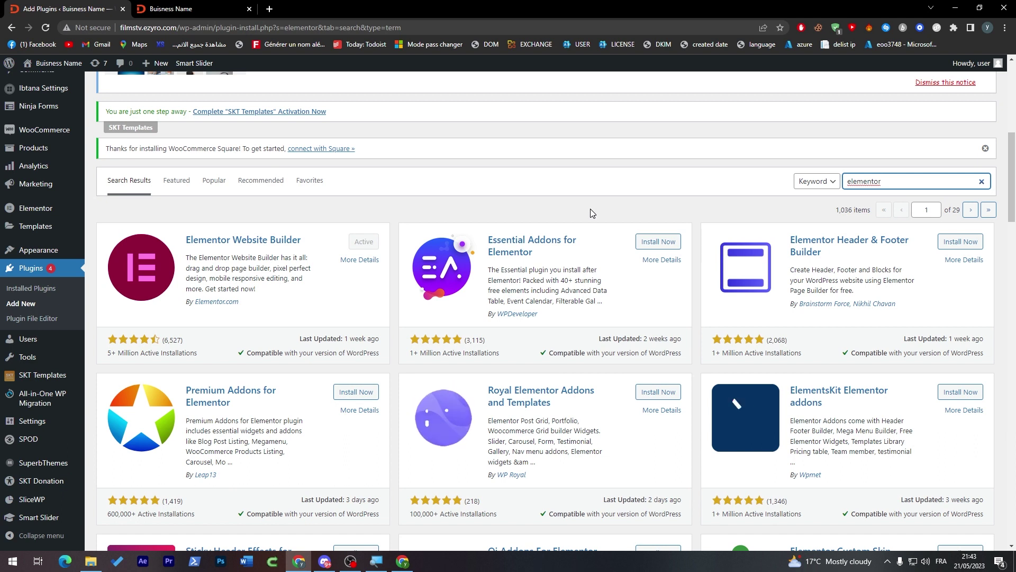
left_click(324, 222)
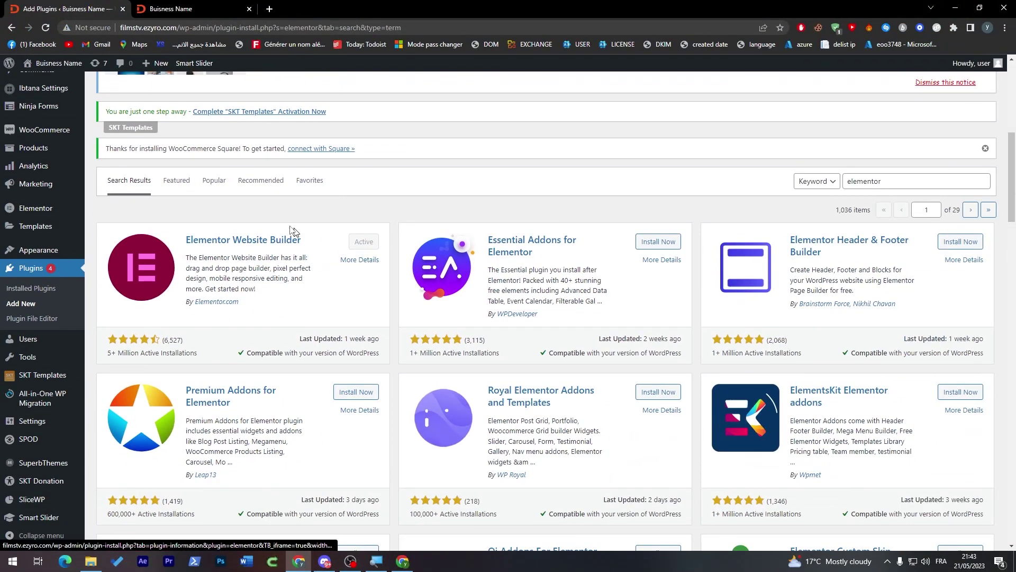
Open the About us page from the pages list for editing and launch it in Elementor.
scroll(65, 152, "up", 7)
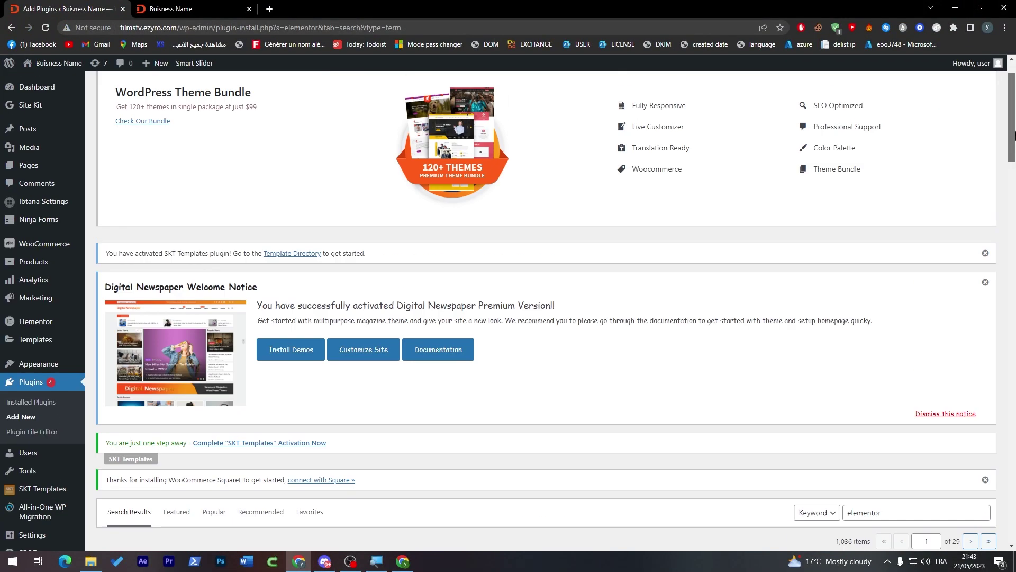
mouse_move(45, 165)
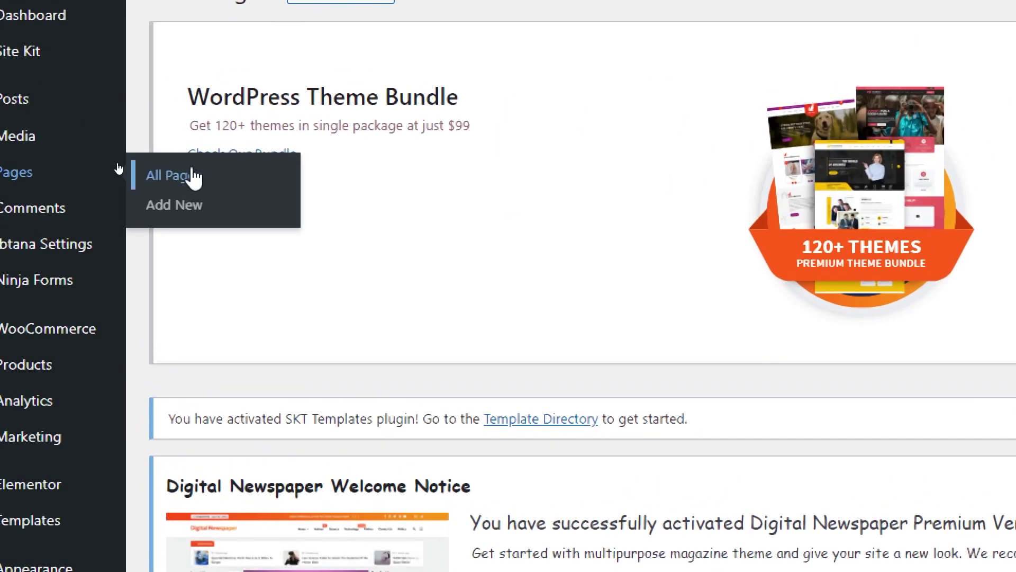
left_click(193, 176)
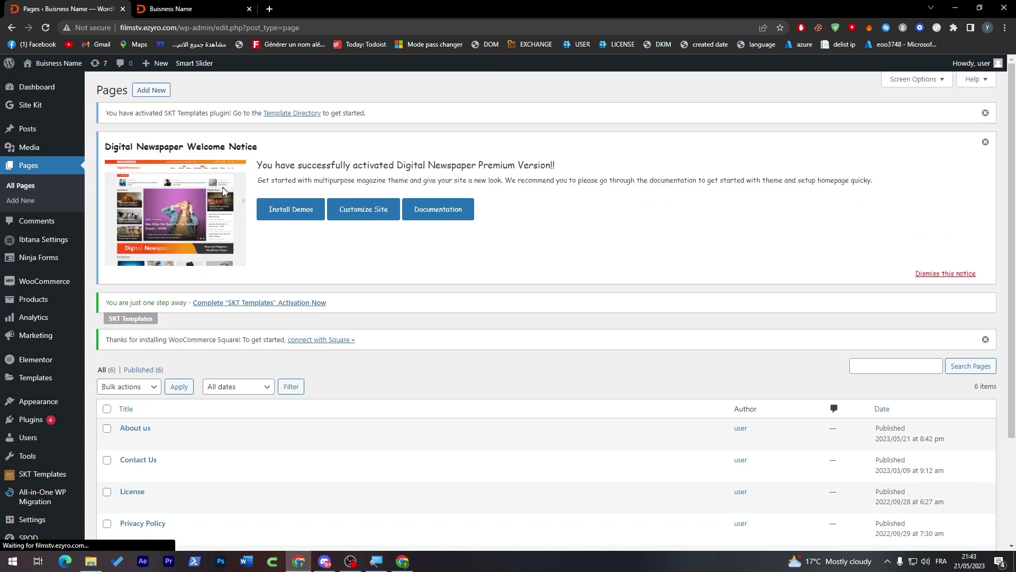
scroll(233, 229, "down", 3)
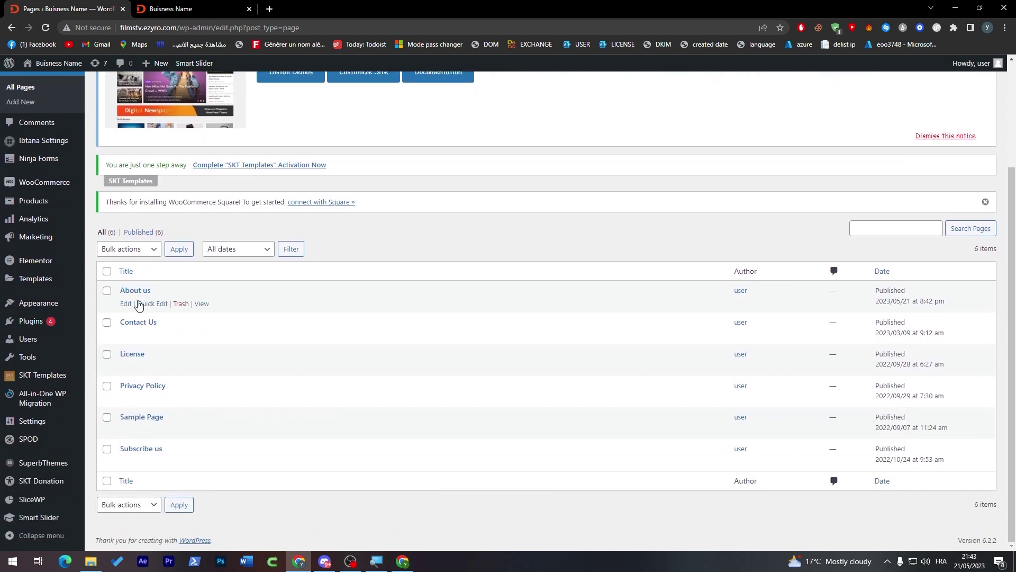
left_click(127, 303)
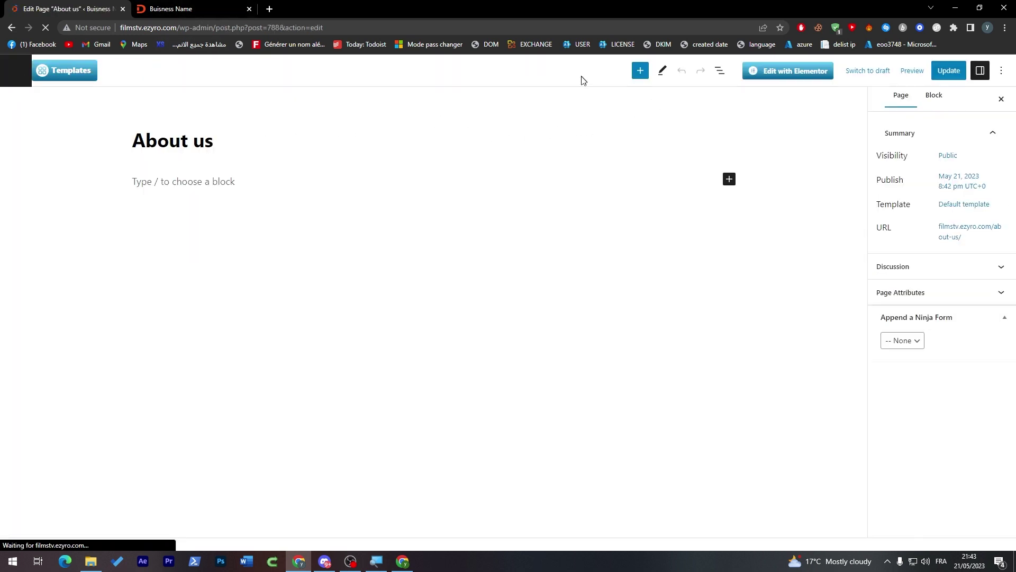
left_click(792, 74)
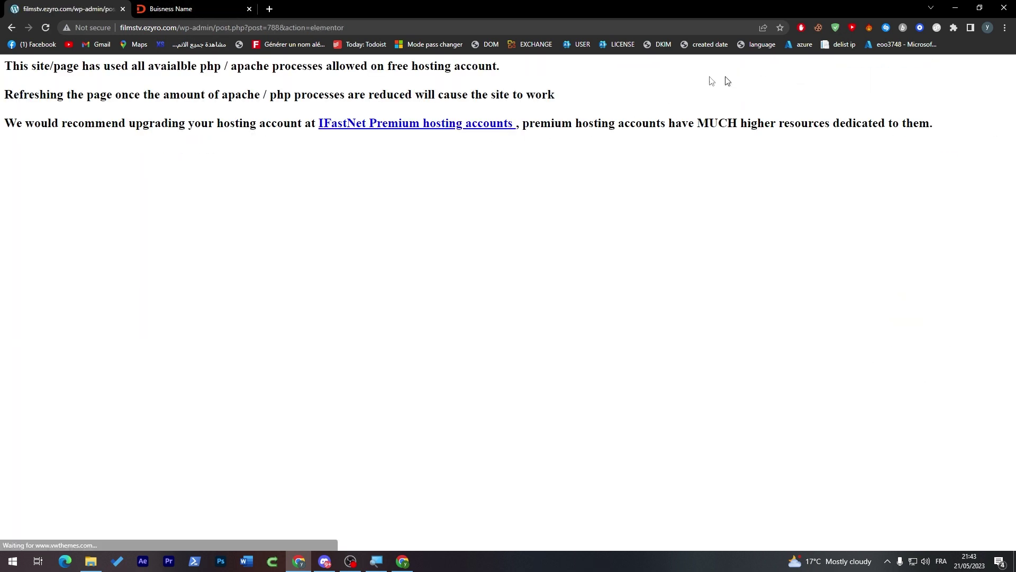
Read the hosting error message shown in place of the Elementor editor.
triple_click(66, 66)
left_click(190, 110)
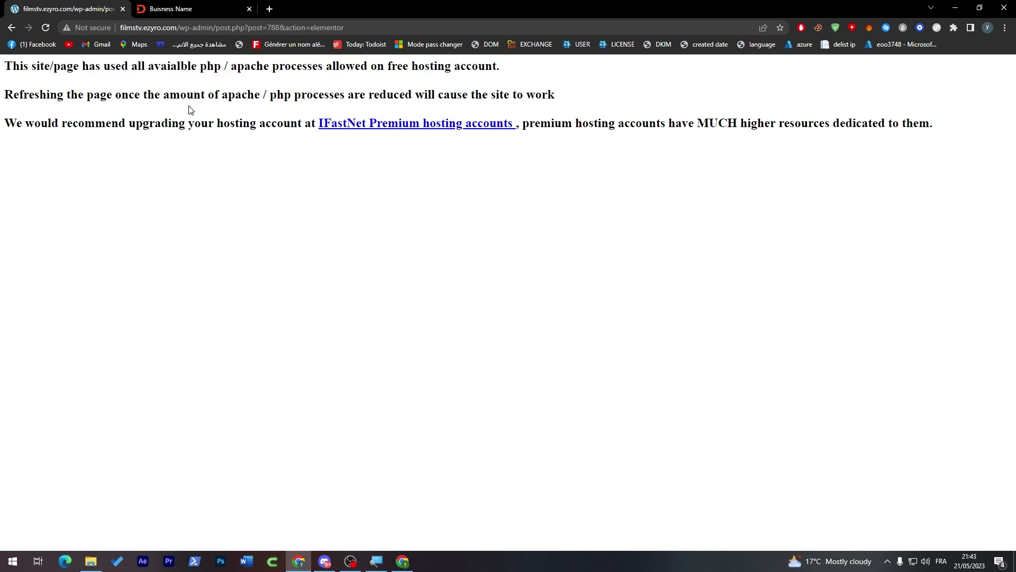
triple_click(242, 95)
left_click(332, 78)
triple_click(84, 93)
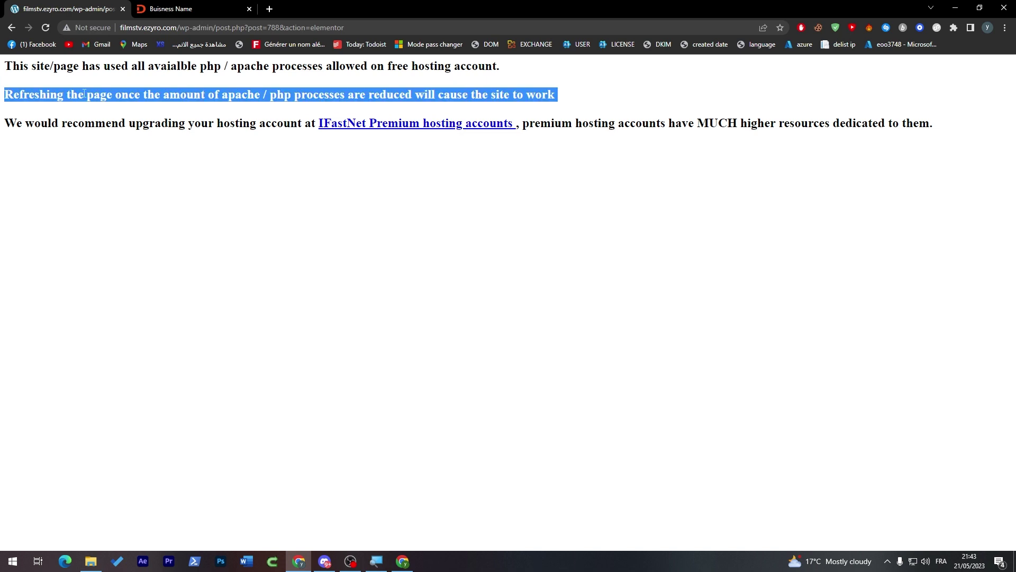
left_click(144, 115)
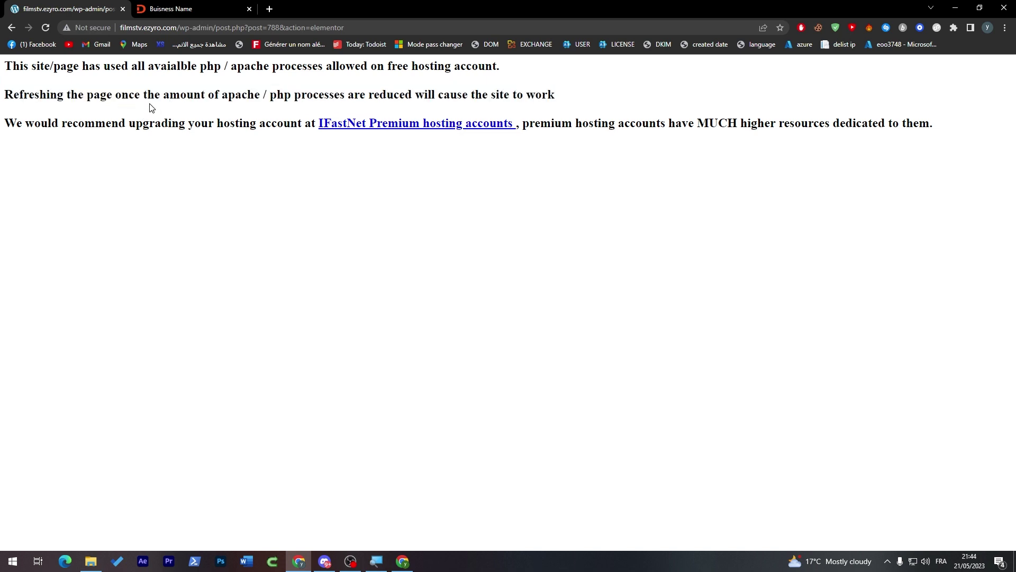
Reload the Elementor editor and try to recreate the site's default kit through the Elementor tools page.
left_click(45, 28)
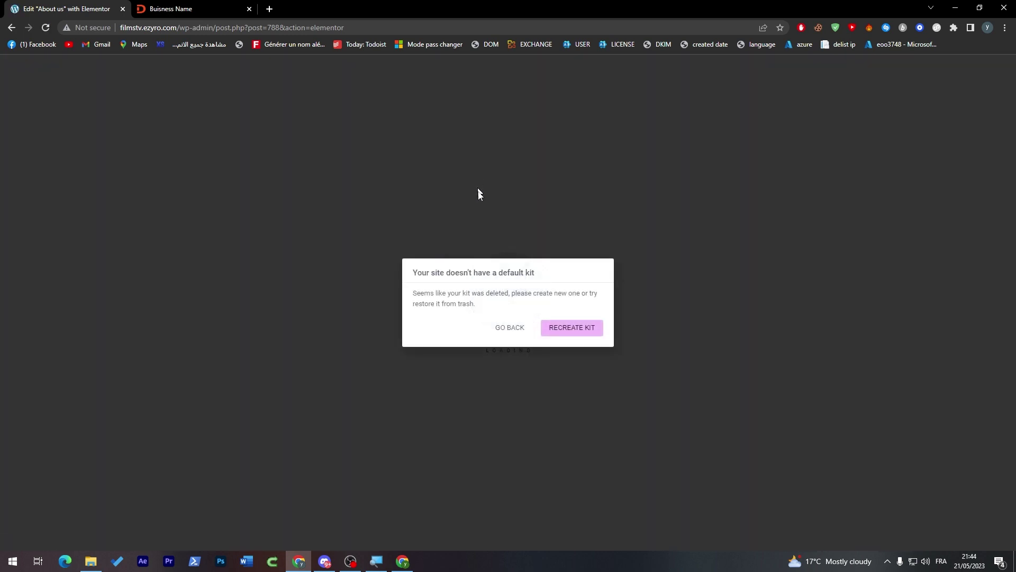
left_click(563, 329)
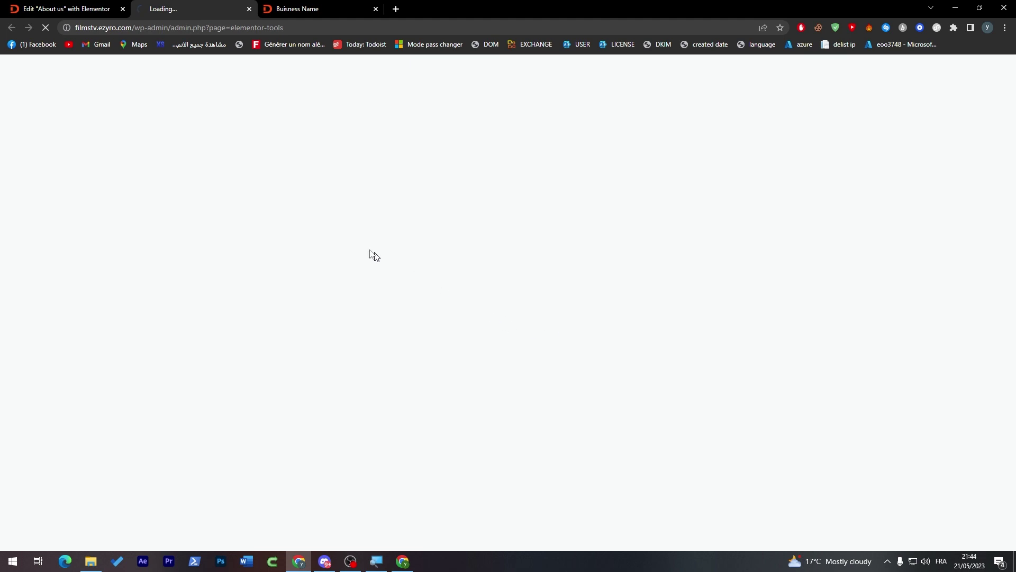
left_click(101, 10)
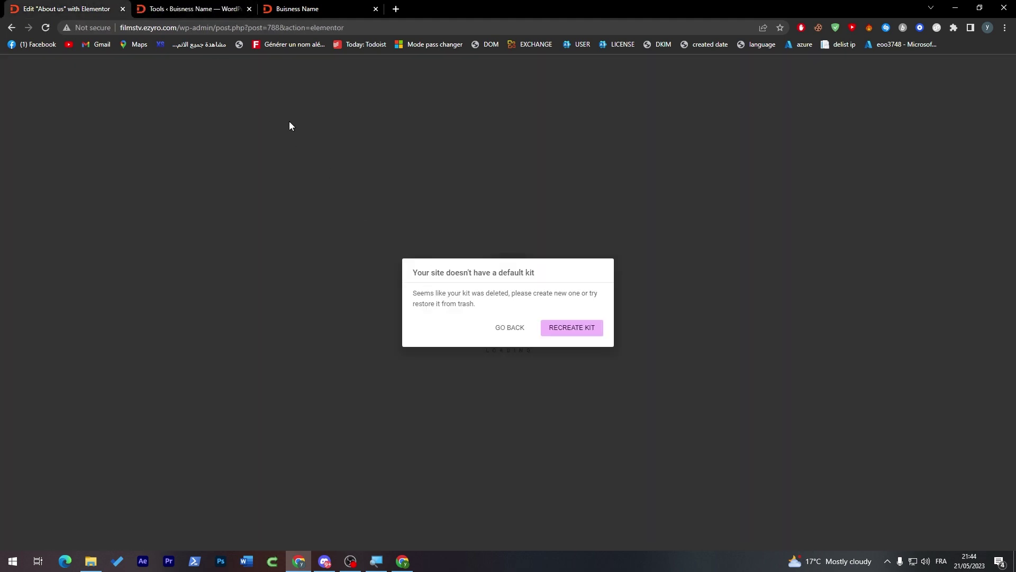
left_click(226, 5)
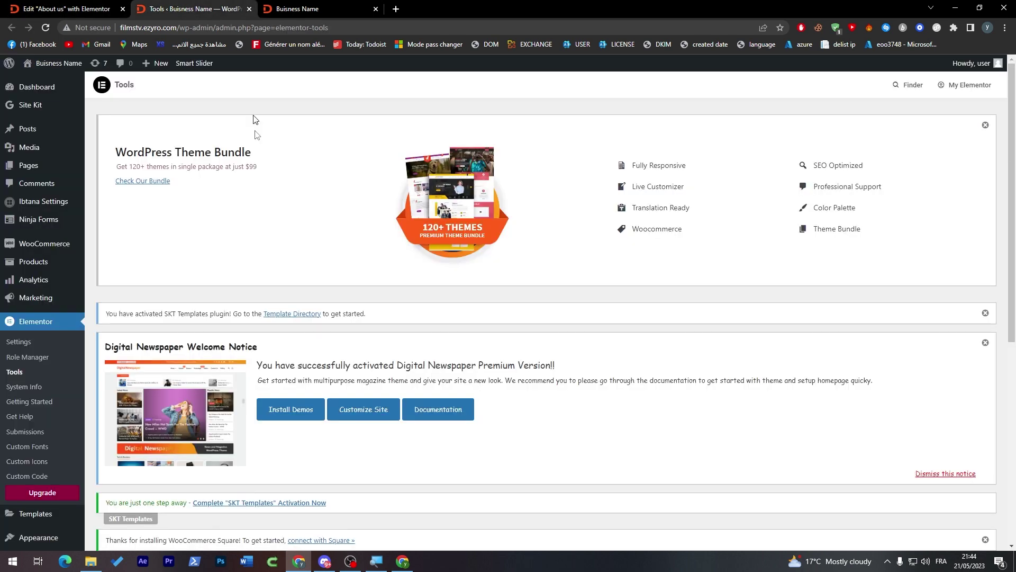
Try to reopen the About us page in Elementor from the pages list, close the old editor tab, and go back to the list.
left_click(29, 173)
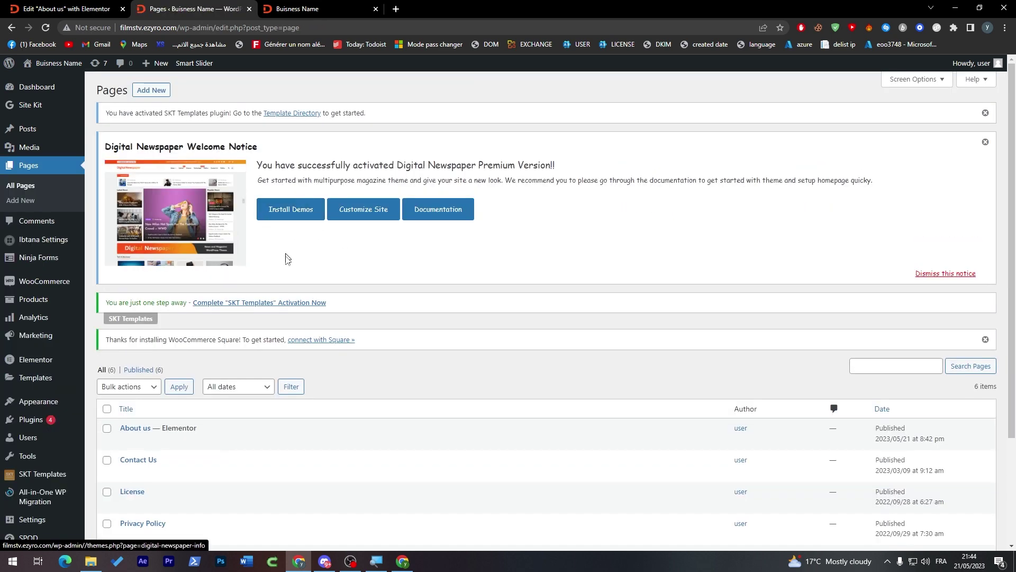
left_click(222, 443)
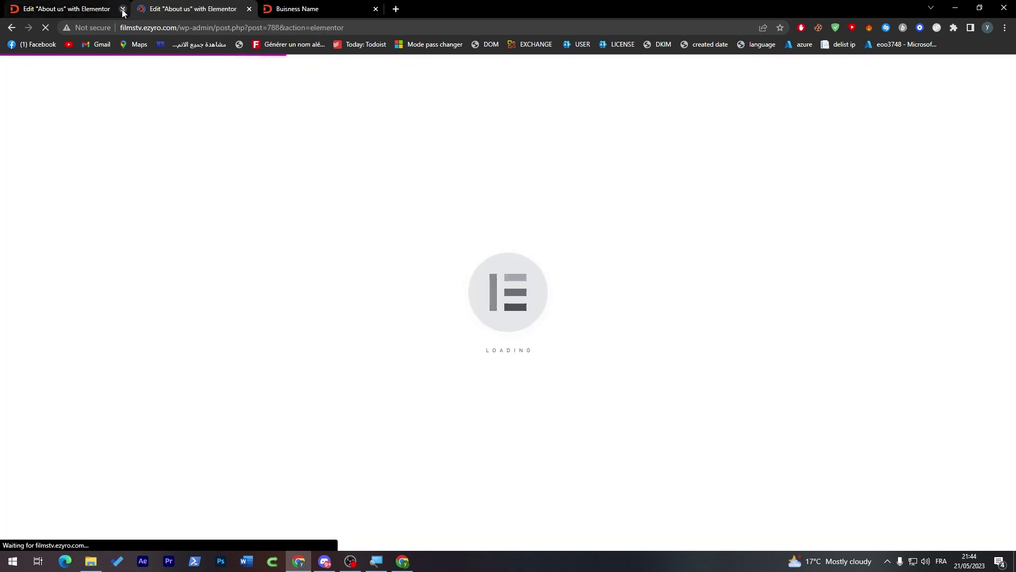
left_click(124, 9)
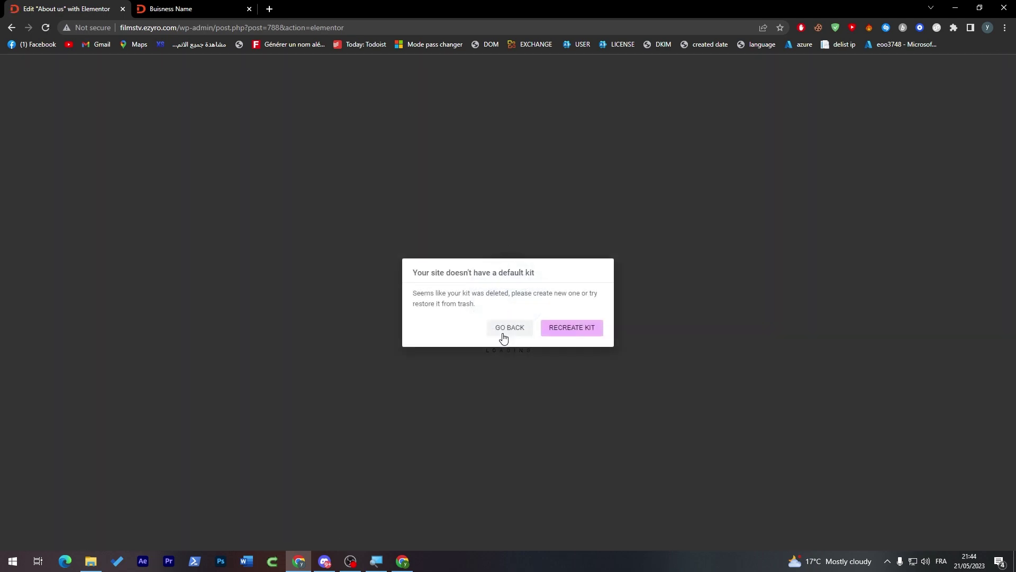
left_click(505, 337)
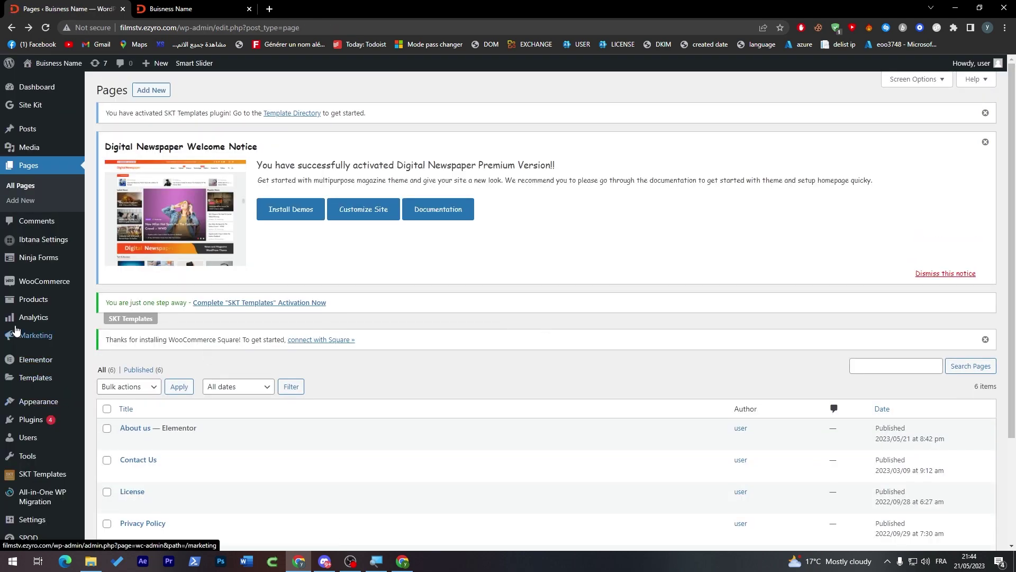
Try to edit the About us page with Elementor from the pages list, reload the editor, and return to the page editor.
mouse_move(51, 258)
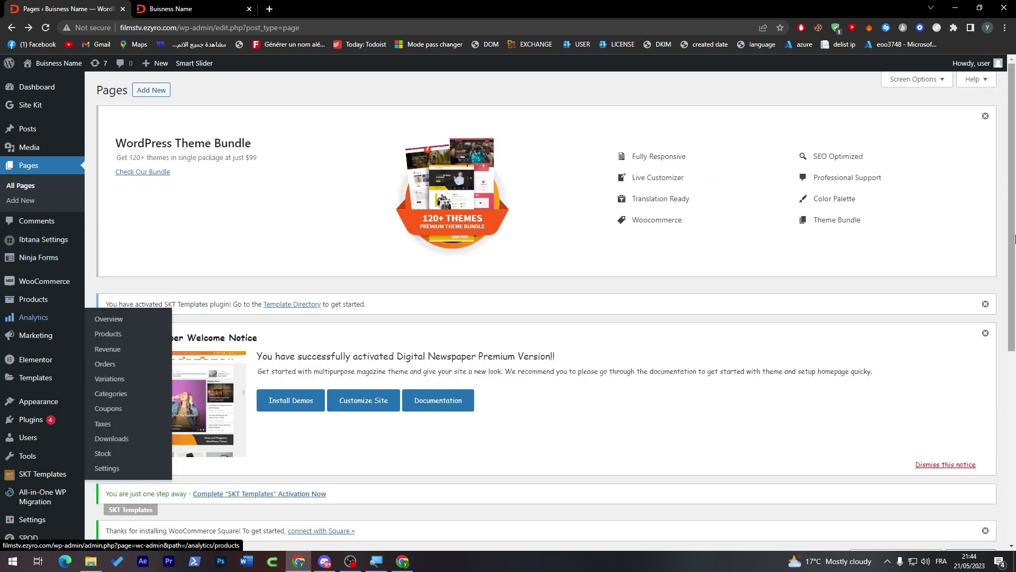
scroll(992, 385, "down", 5)
scroll(991, 385, "down", 1)
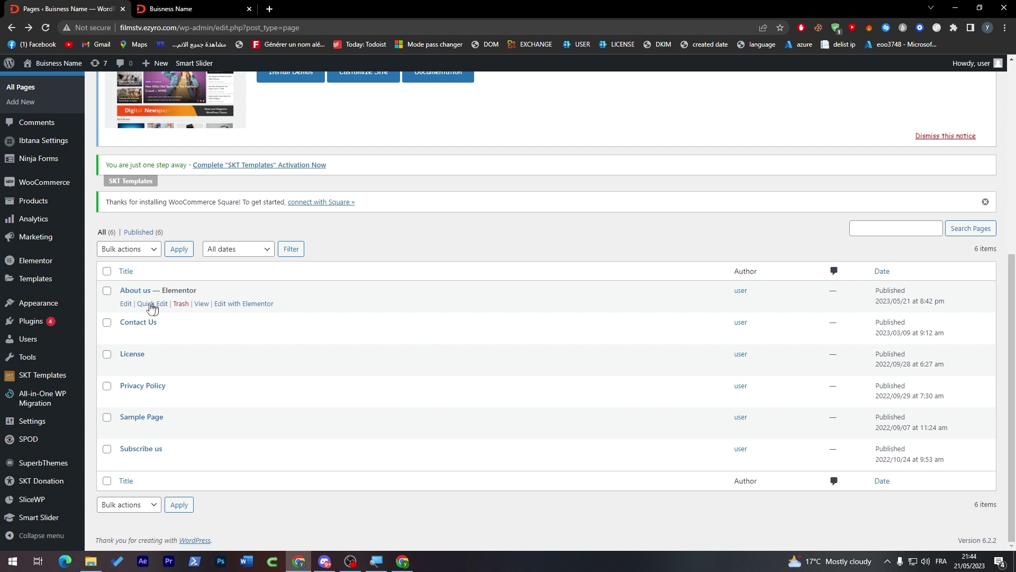
left_click(130, 308)
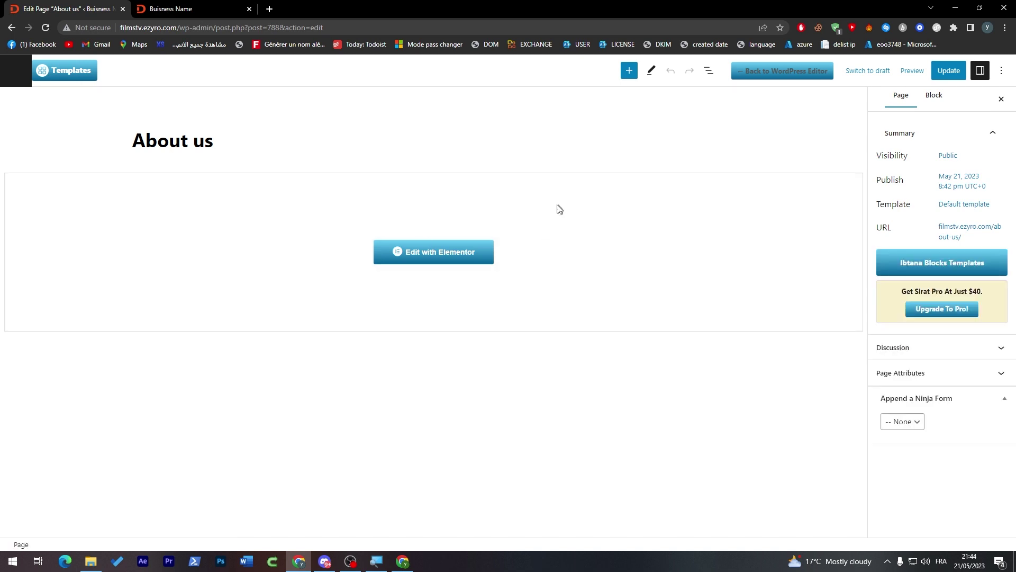
left_click(419, 257)
left_click(46, 30)
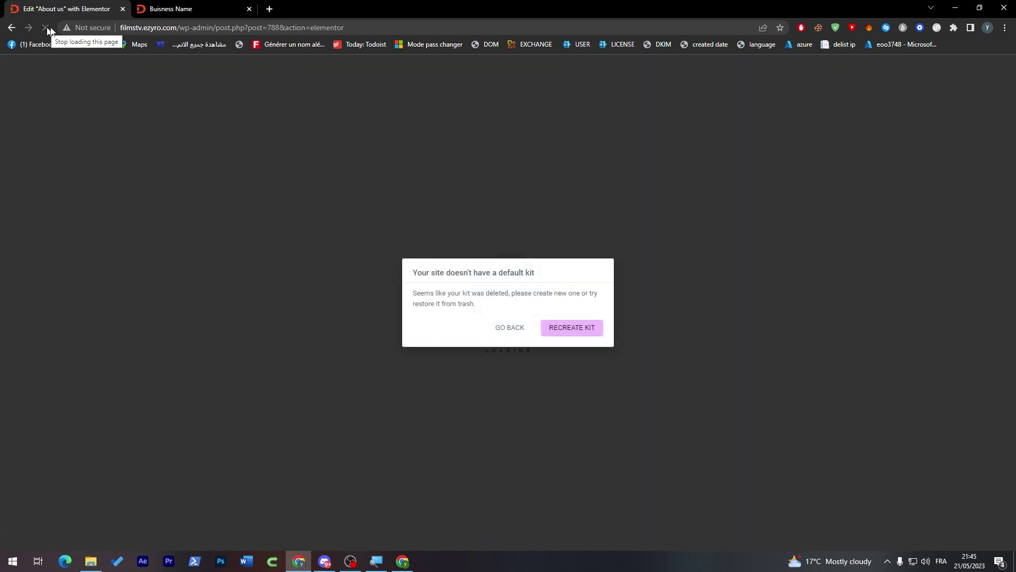
left_click(510, 327)
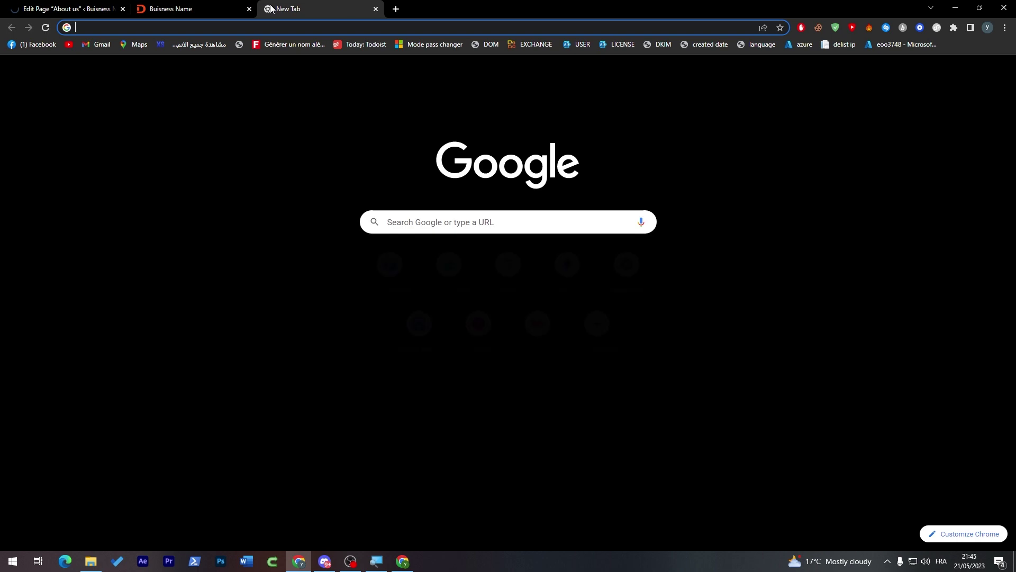
Open ChatGPT in a new browser tab and return to the About us page's tab.
left_click(269, 8)
type("chat")
key("Return")
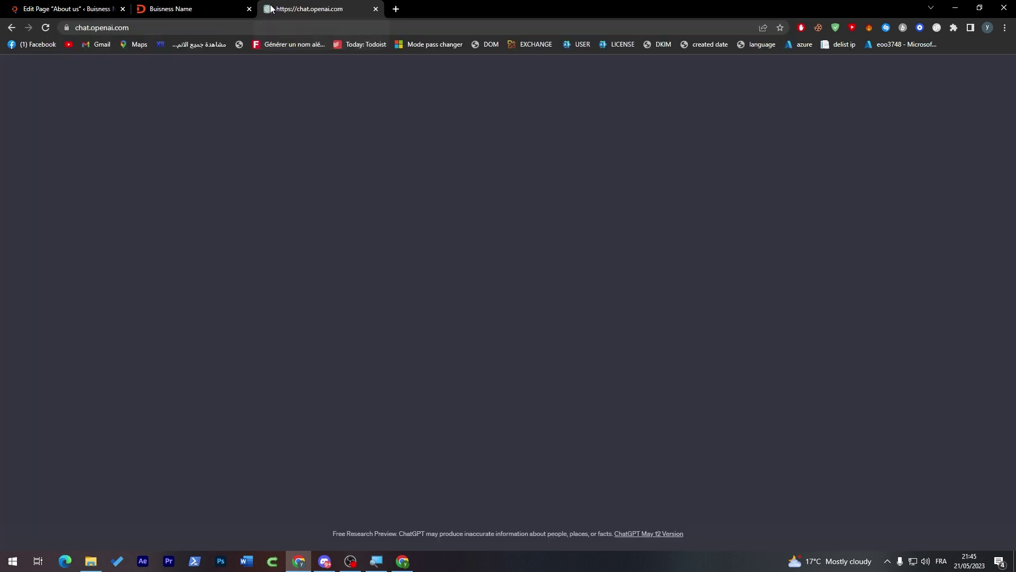
left_click(113, 7)
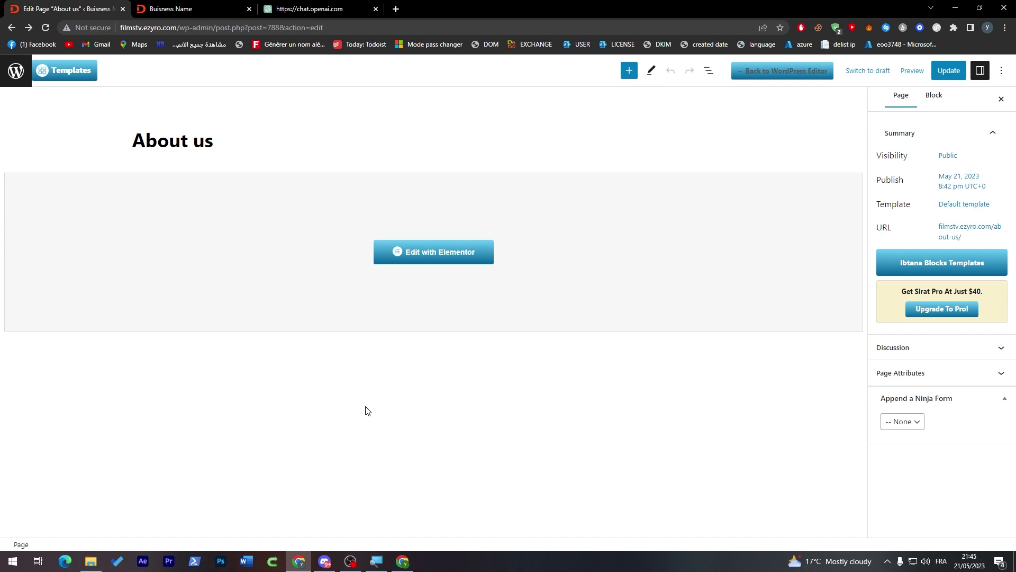
Try to add an Advanced Text block to the About us page, staying in the editor when asked about leaving.
left_click(652, 72)
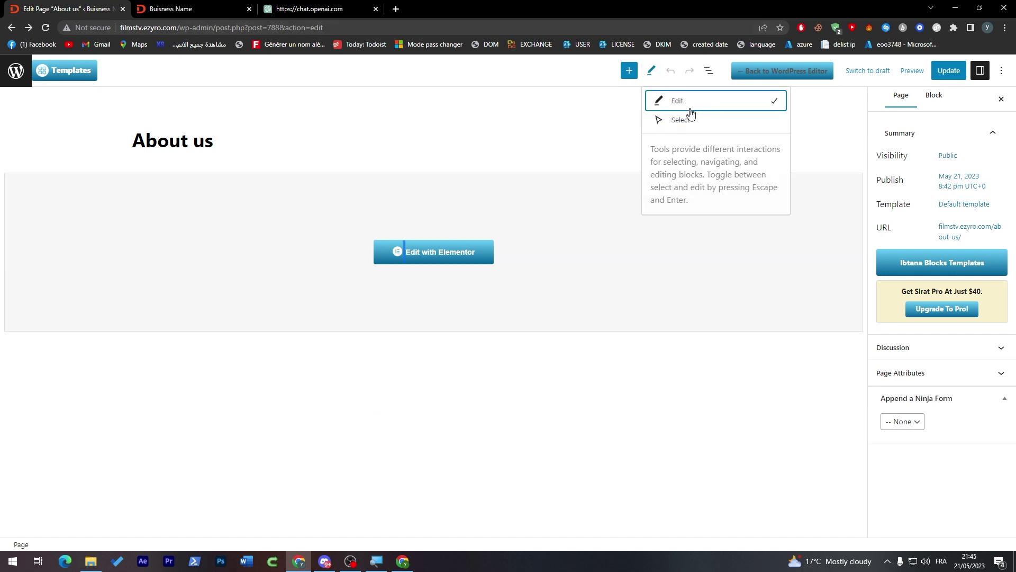
left_click(629, 72)
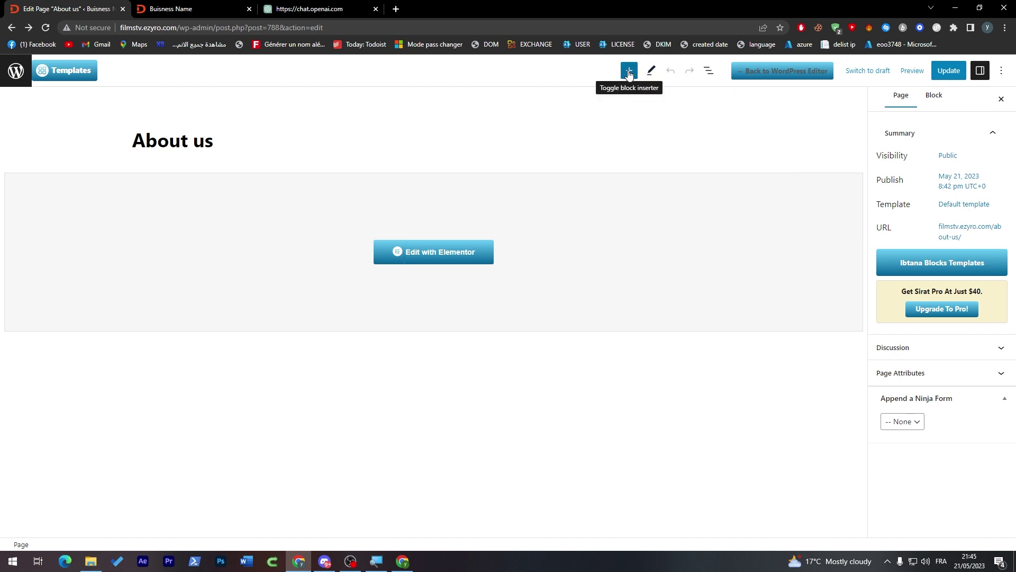
left_click(629, 73)
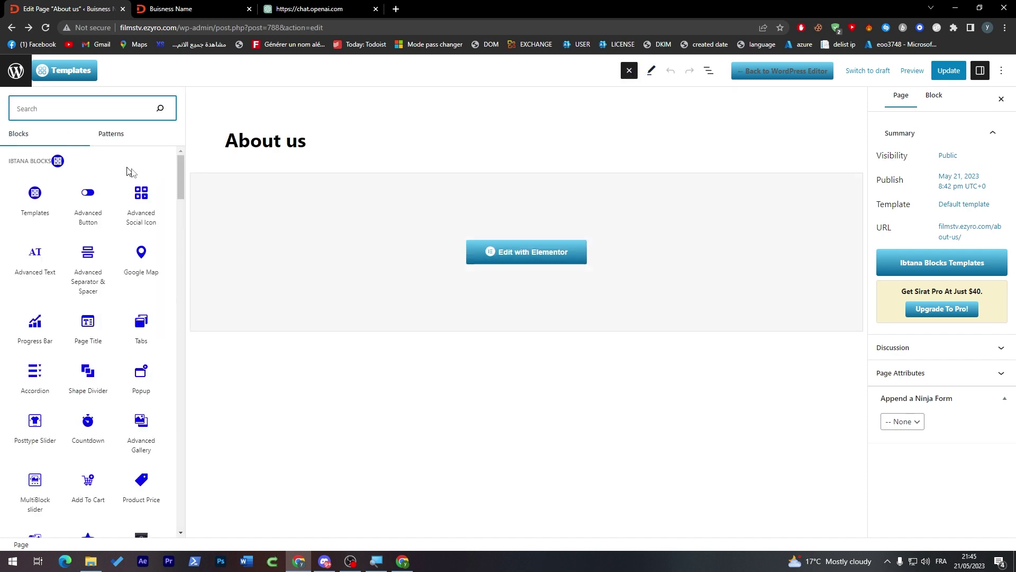
left_click_drag(35, 262, 485, 369)
mouse_move(49, 231)
mouse_move(35, 276)
left_click(34, 252)
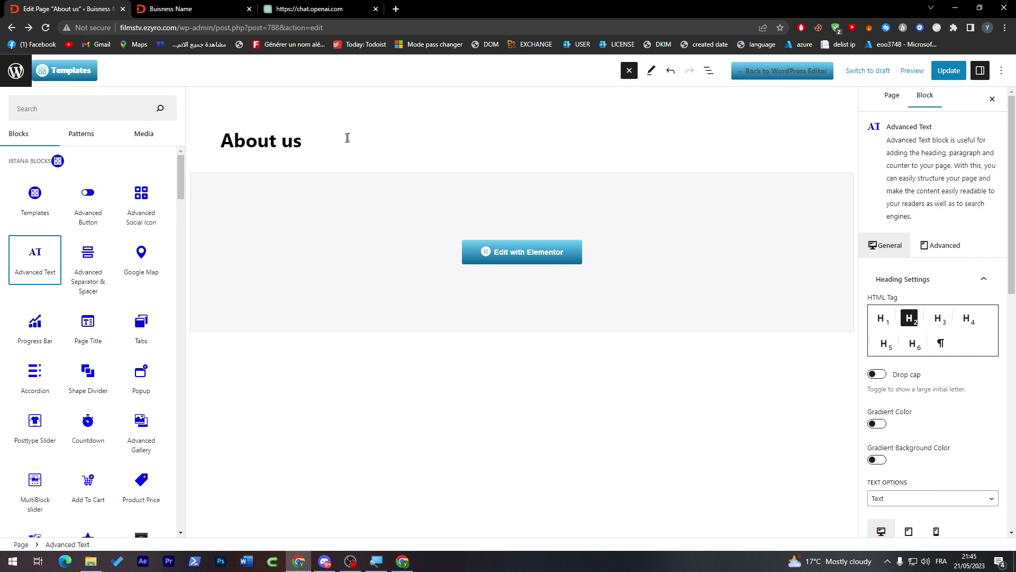
triple_click(972, 155)
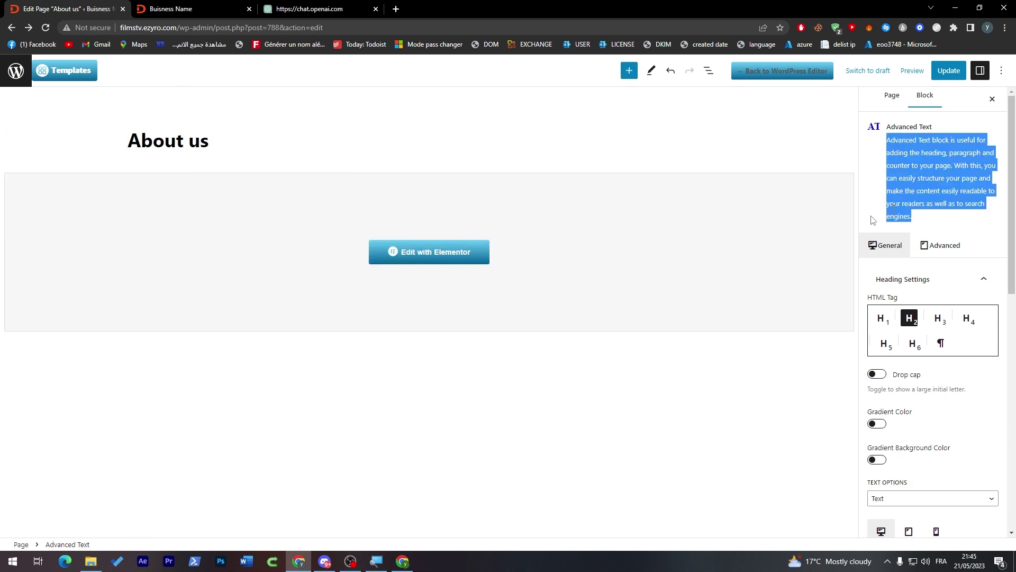
left_click(397, 436)
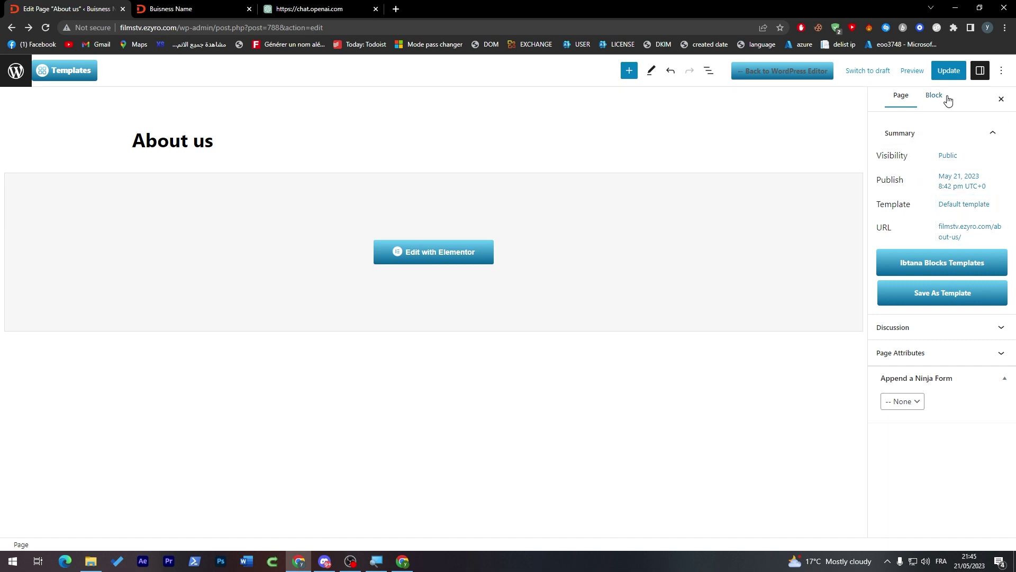
left_click(935, 97)
left_click(15, 70)
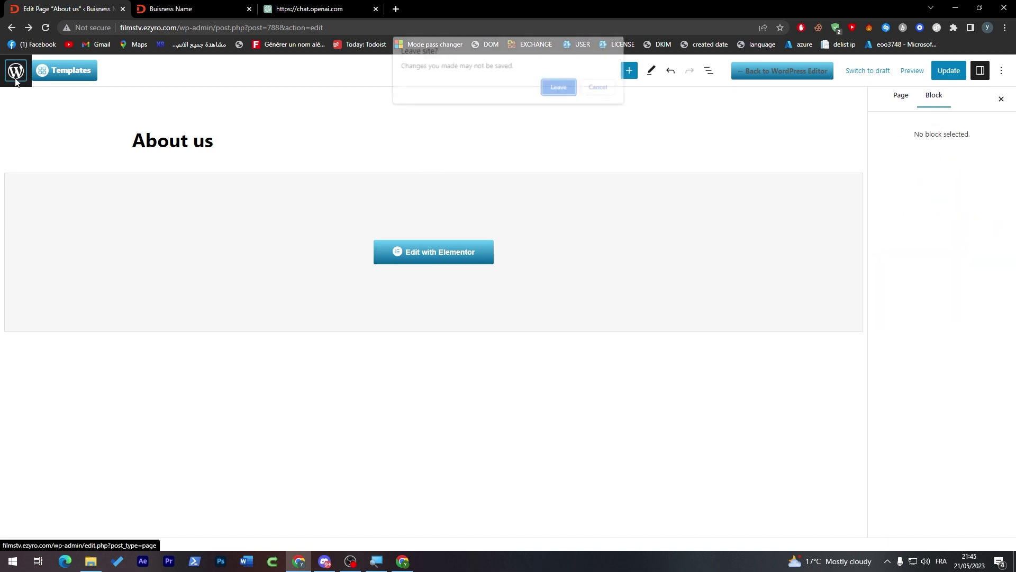
left_click(603, 87)
Search the blocks for "sec", insert a Row block, and allow it to wrap to multiple lines.
left_click(629, 71)
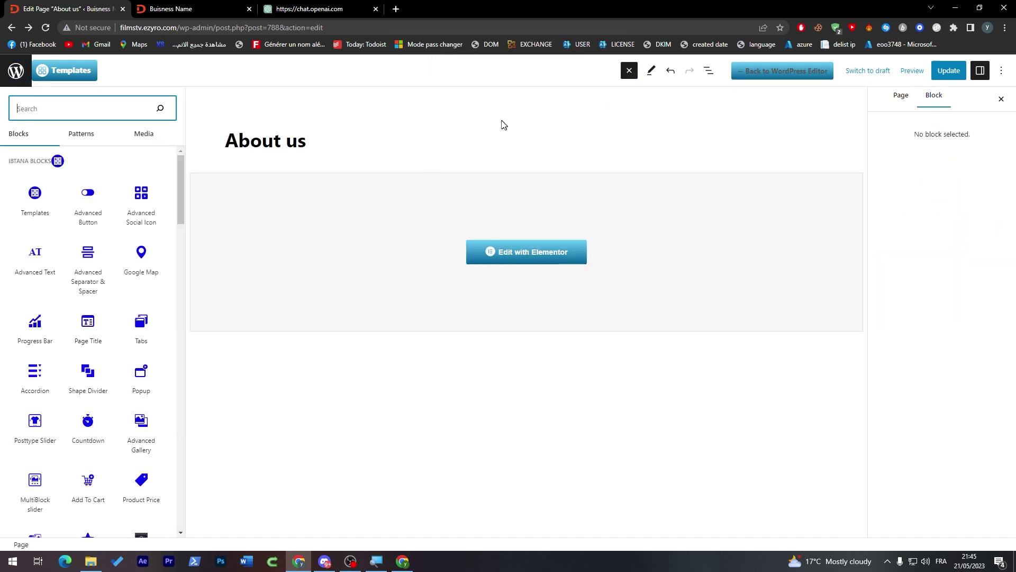
left_click_drag(179, 162, 166, 202)
scroll(166, 206, "up", 3)
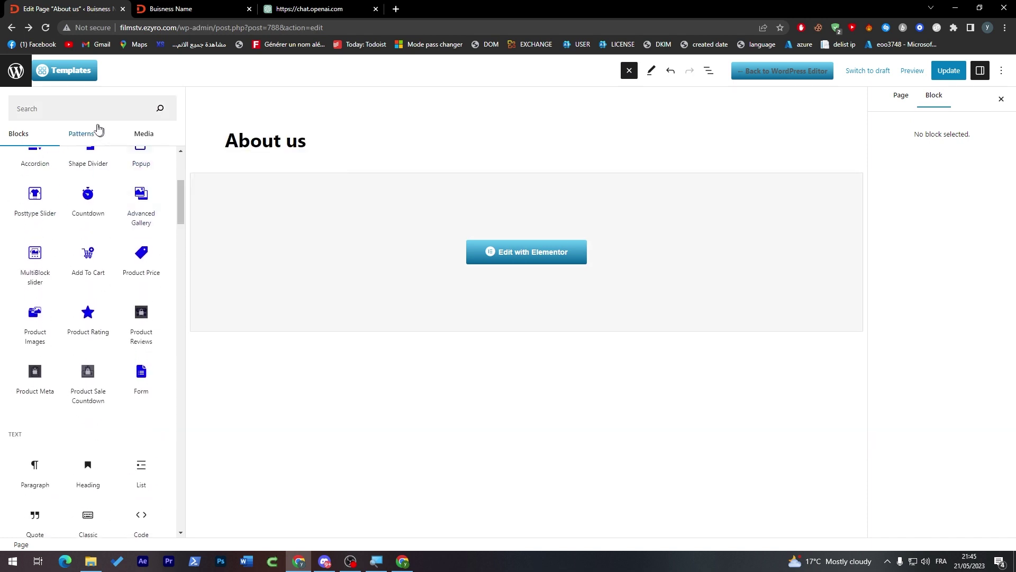
left_click(96, 110)
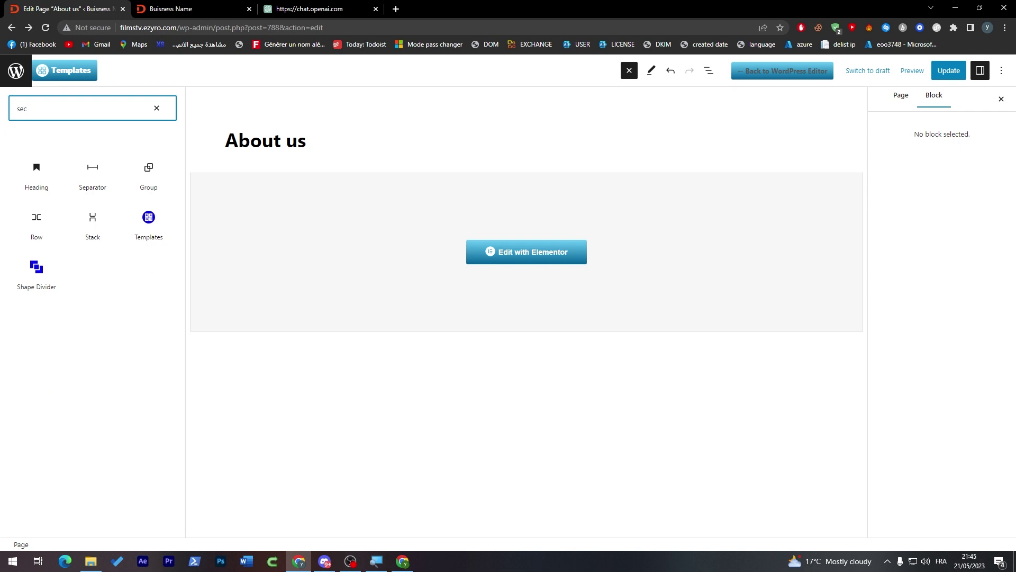
left_click(55, 221)
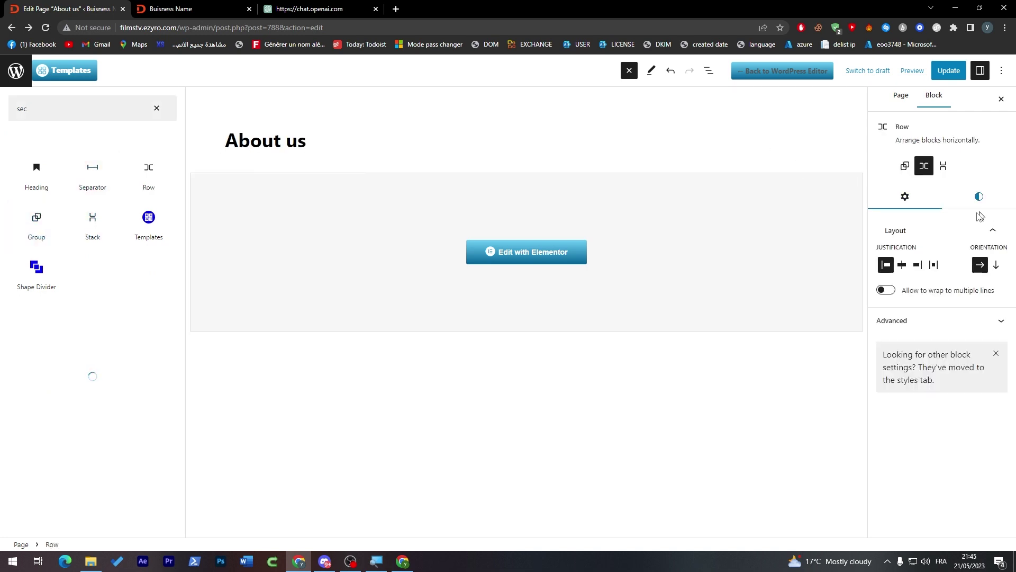
left_click(886, 291)
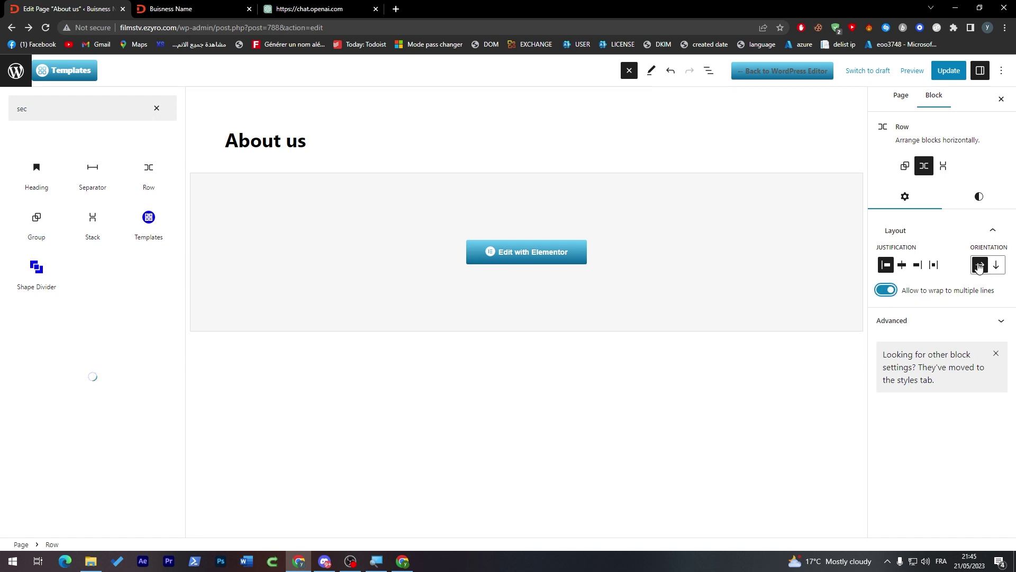
left_click(661, 95)
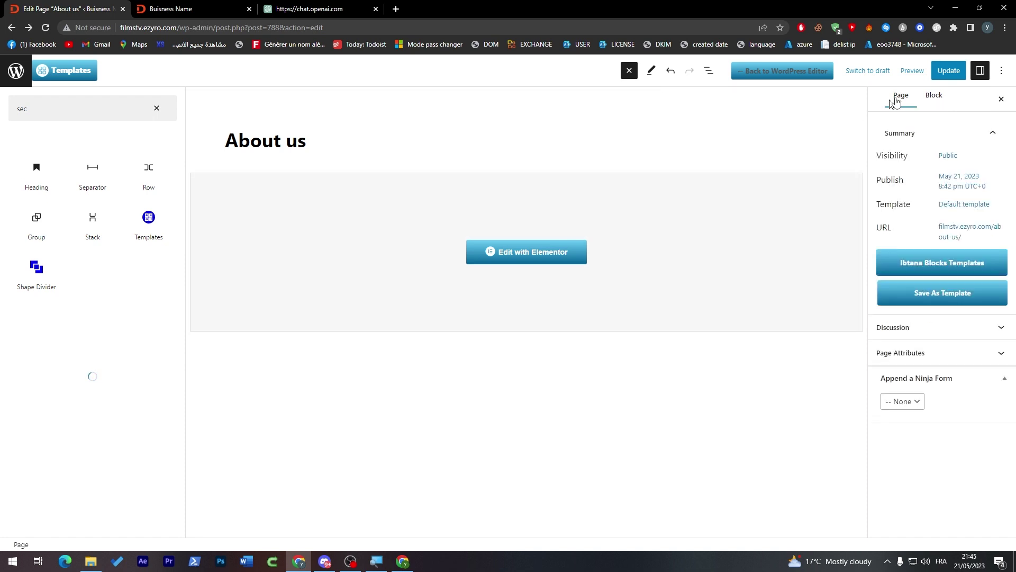
Discard the unsaved changes to the published page and go back to the new-page draft titled About us, ready for paragraph text.
left_click(12, 28)
left_click(548, 104)
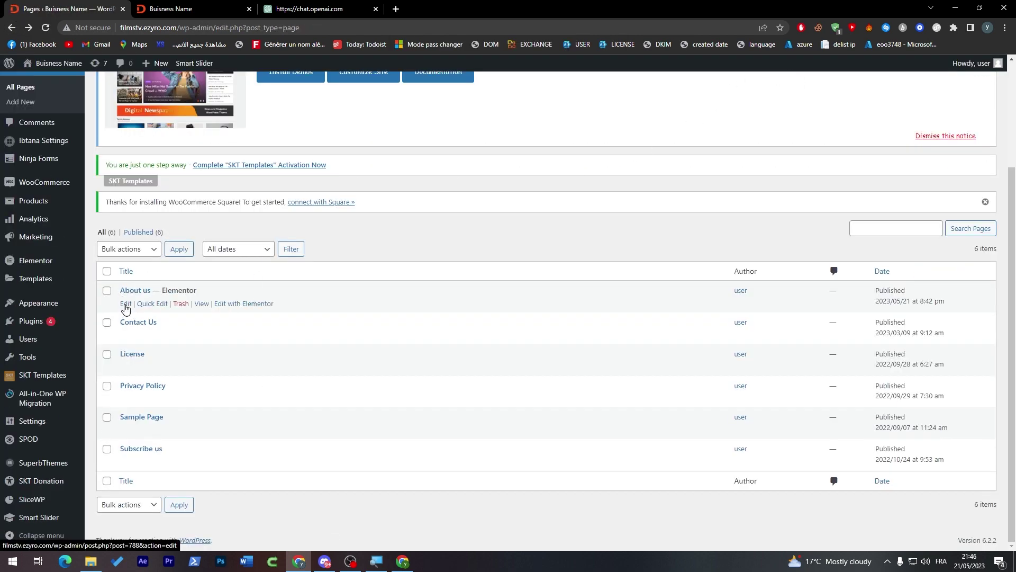
left_click(126, 304)
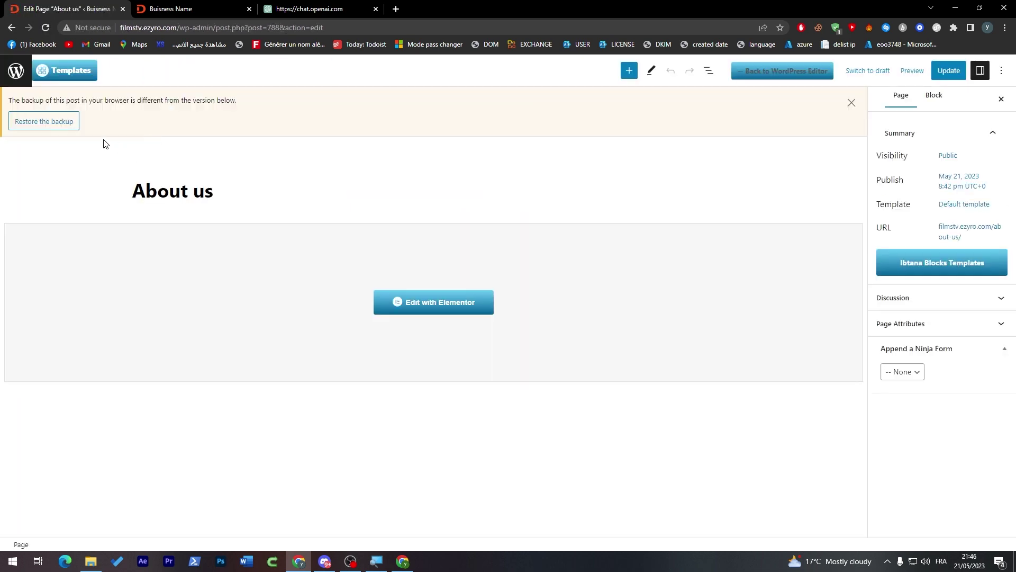
key("alt+Left")
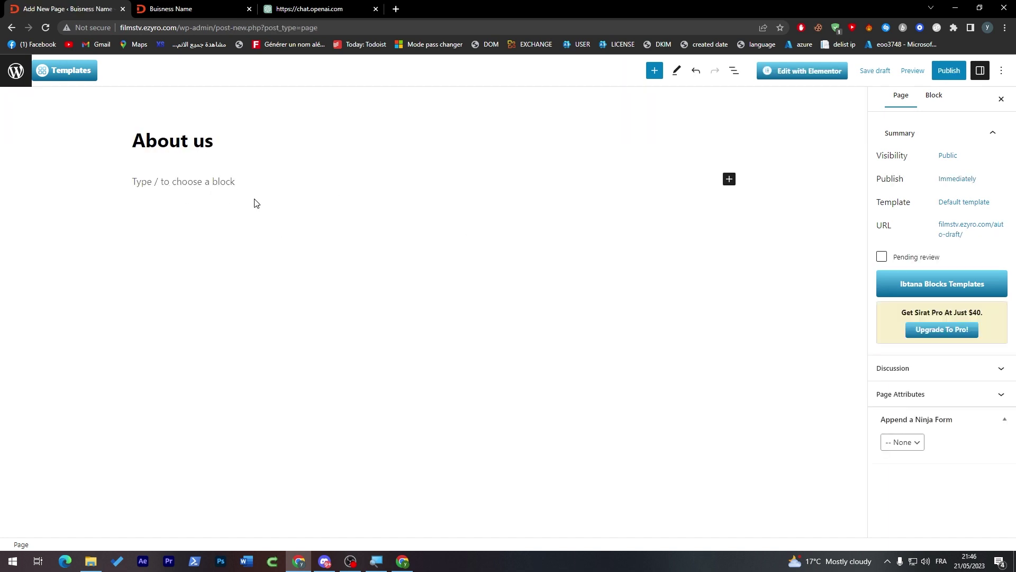
left_click(167, 182)
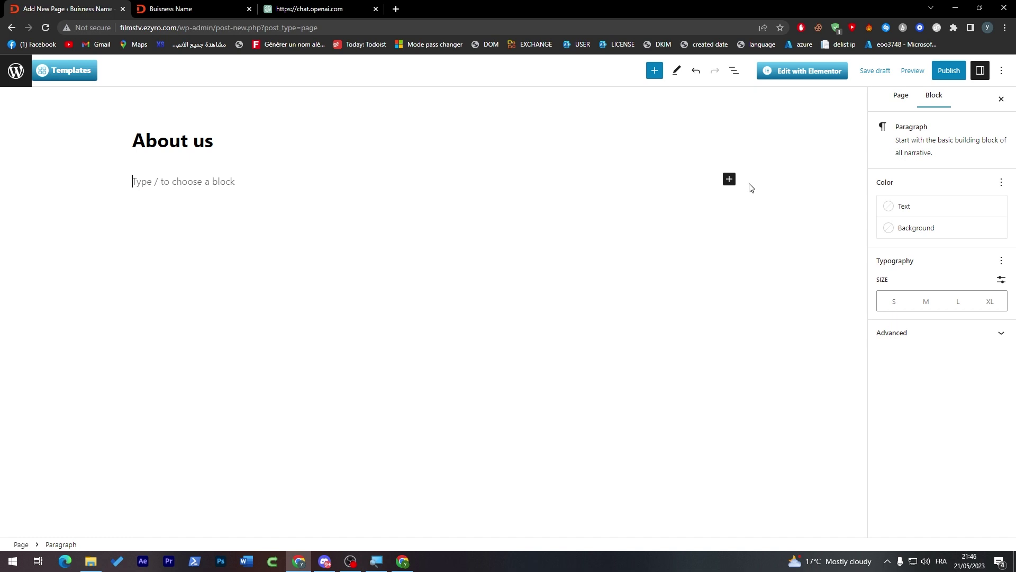
Ask ChatGPT to write an About us page article about a gaming company.
left_click(313, 6)
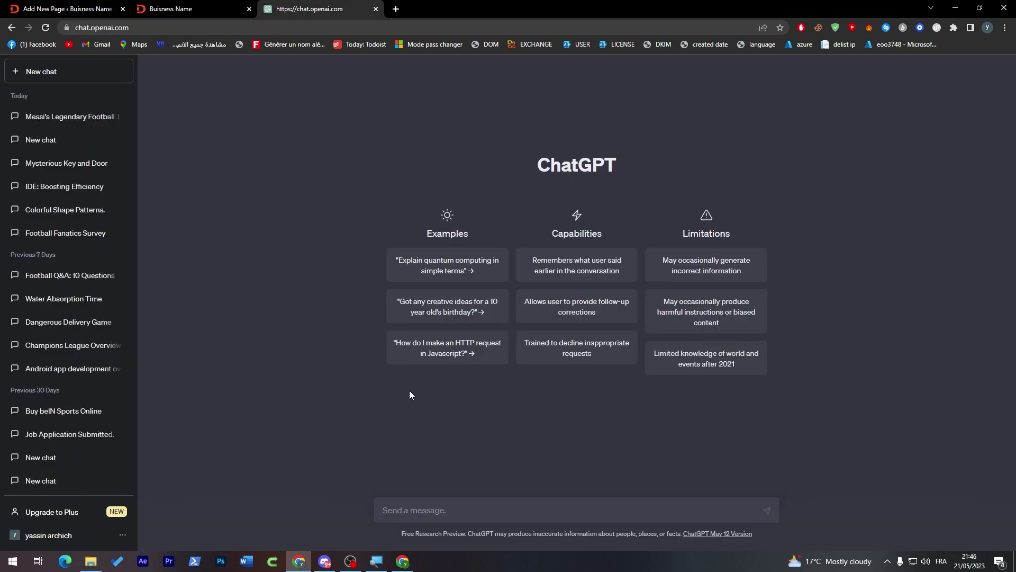
type("write me an about us page artic")
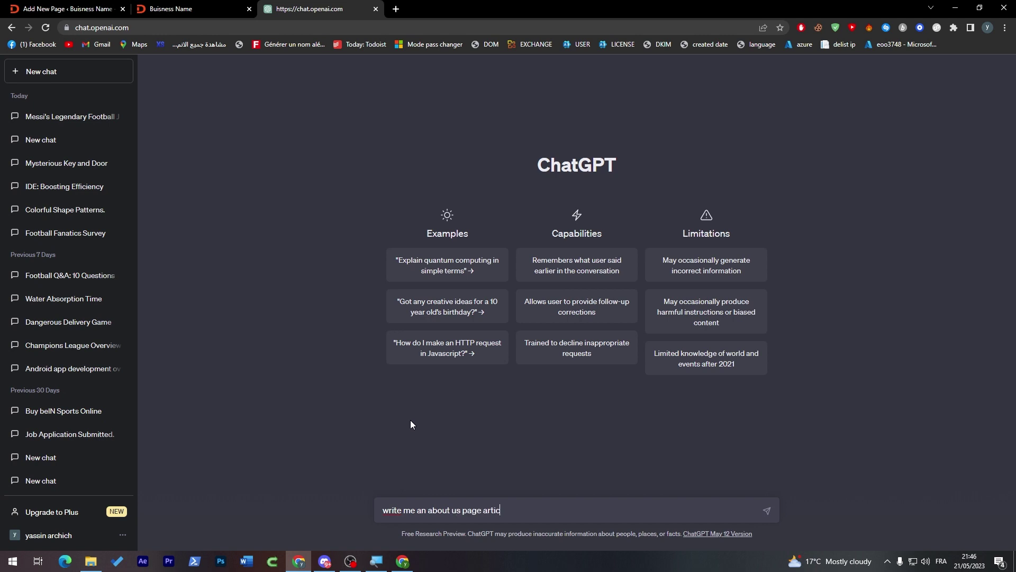
type("le about my comp")
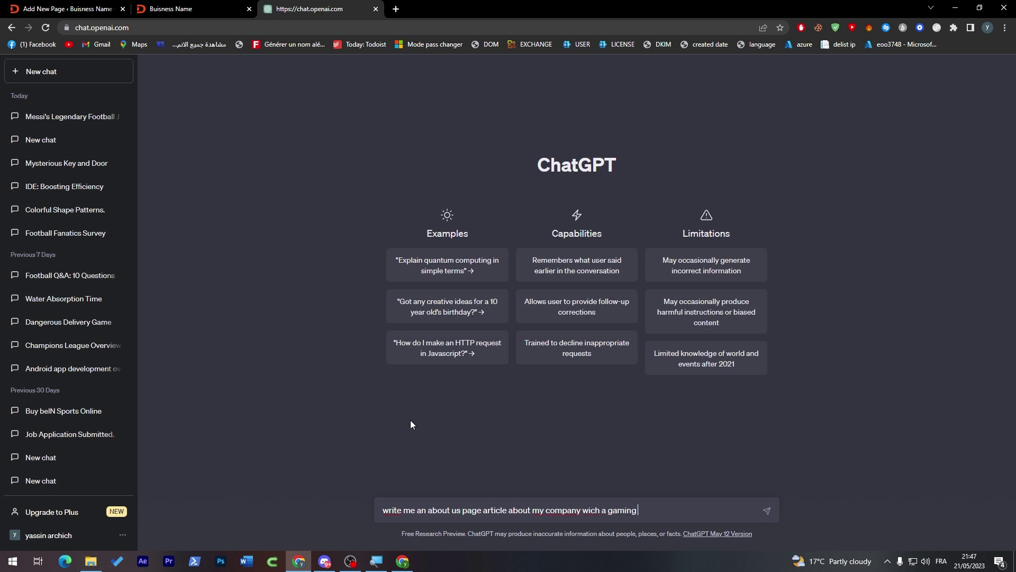
type("any")
key("Return")
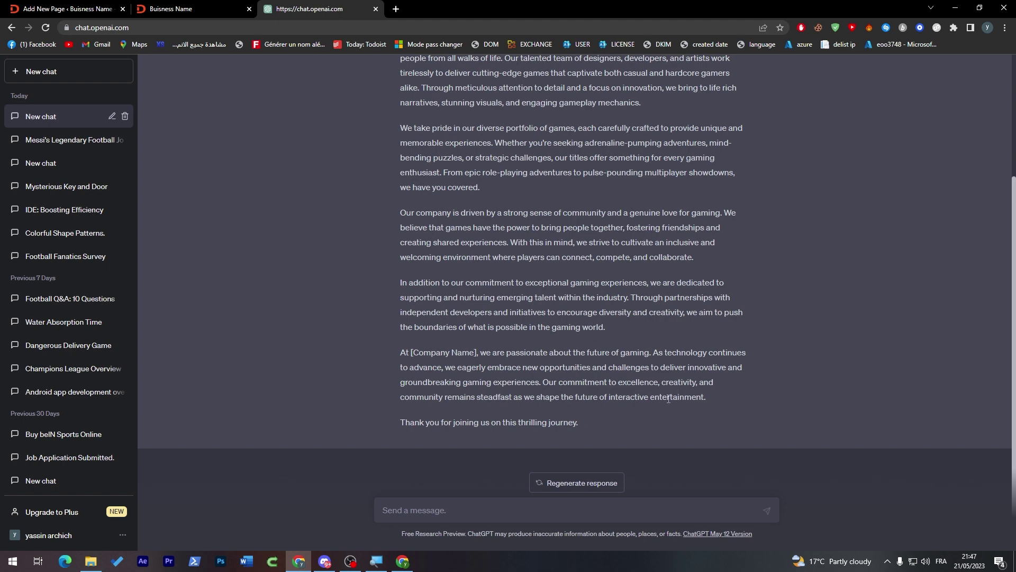
Copy ChatGPT's article from its Welcome paragraph to the closing line and paste it under the About us title.
left_click_drag(591, 422, 398, 112)
key("ctrl+c")
left_click(69, 9)
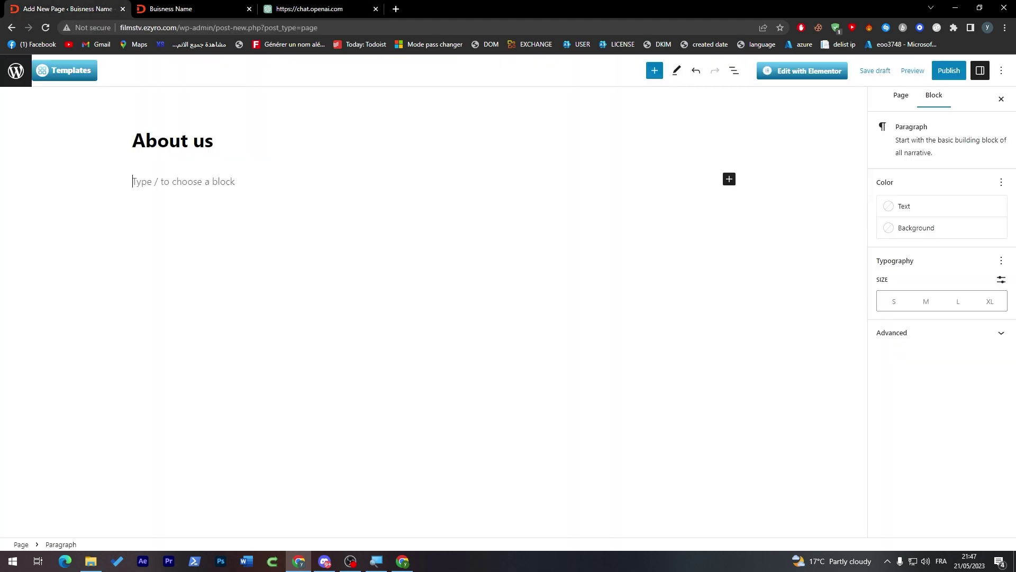
key("ctrl+v")
Insert an empty paragraph after the first, third, fourth and fifth paragraphs of the pasted article.
left_click(652, 215)
key("Return")
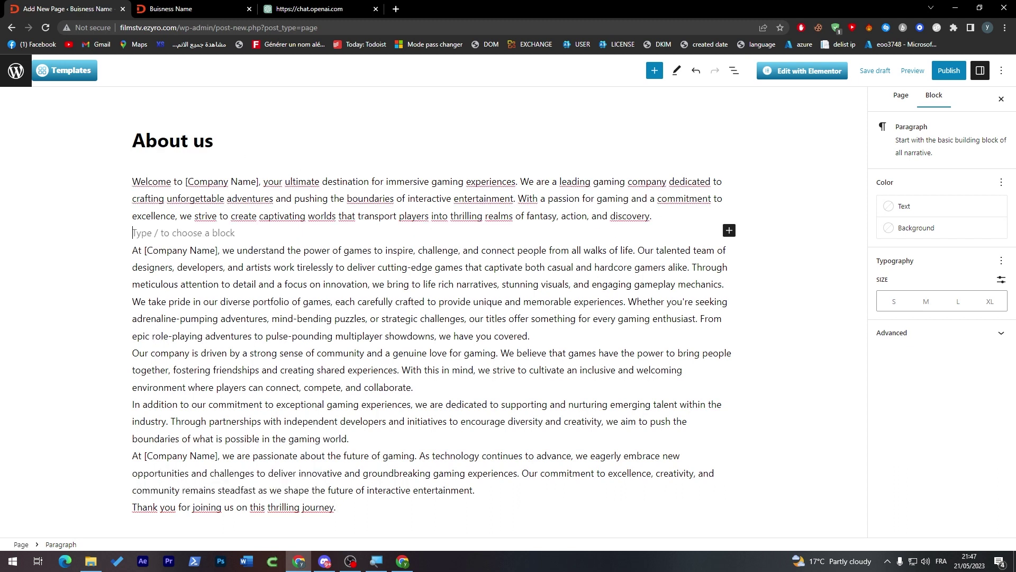
left_click(530, 336)
key("Return")
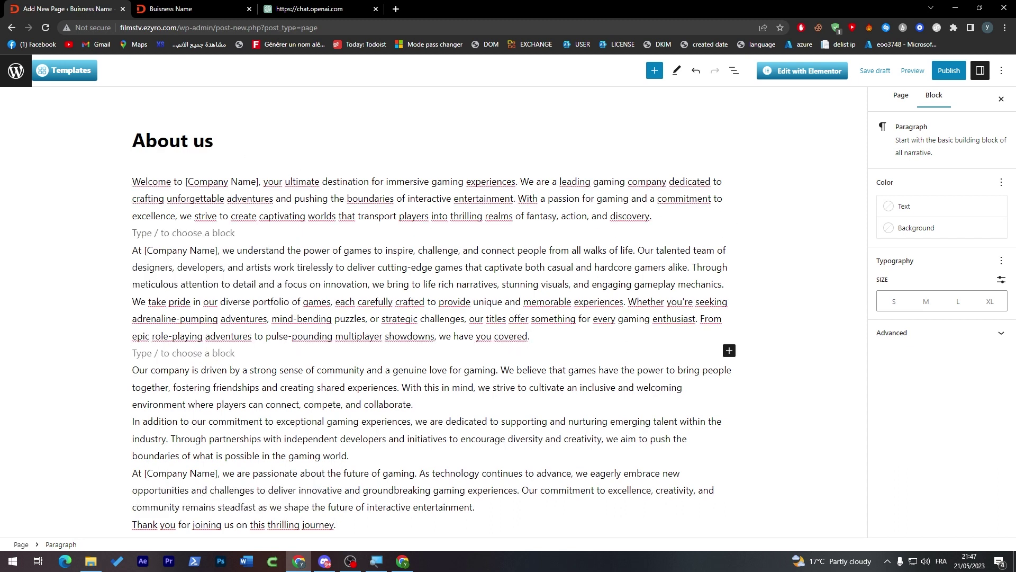
left_click(418, 403)
key("Return")
left_click(382, 450)
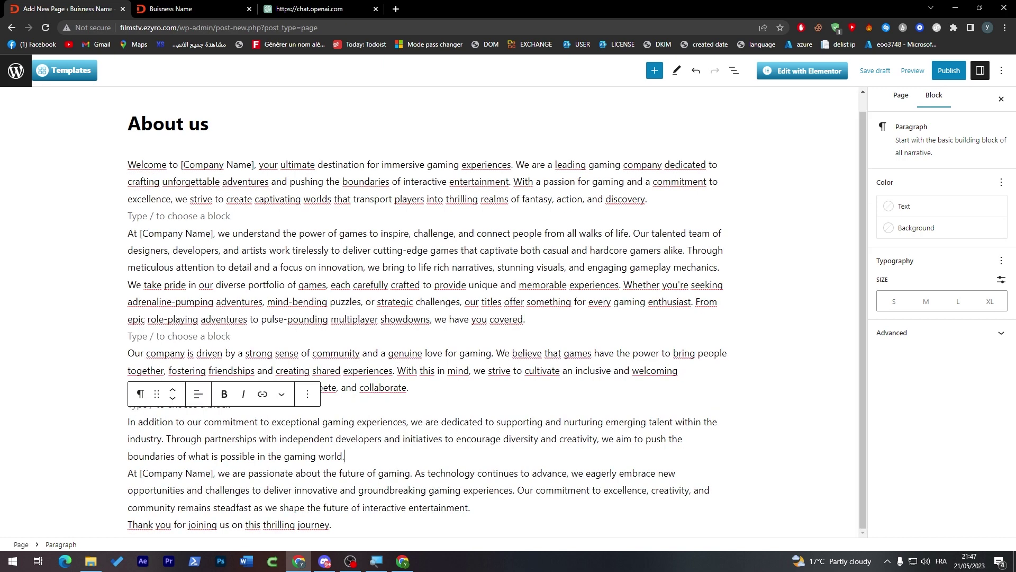
key("Return")
Turn the empty paragraph after the Welcome paragraph into an Image block and upload the file 027629 from Downloads.
left_click(247, 257)
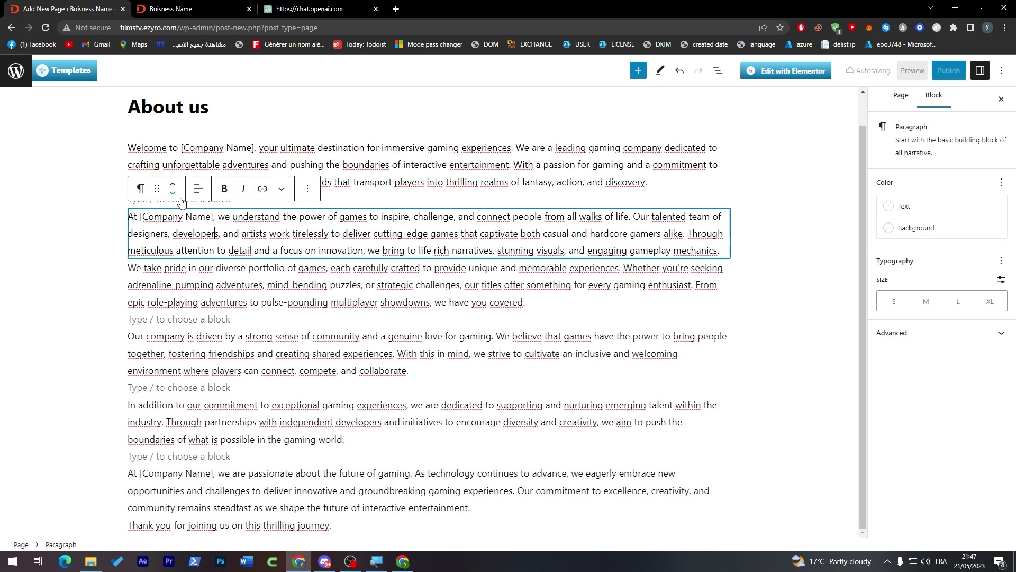
left_click(129, 107)
key("Down")
key("Down")
key("Down")
key("Down")
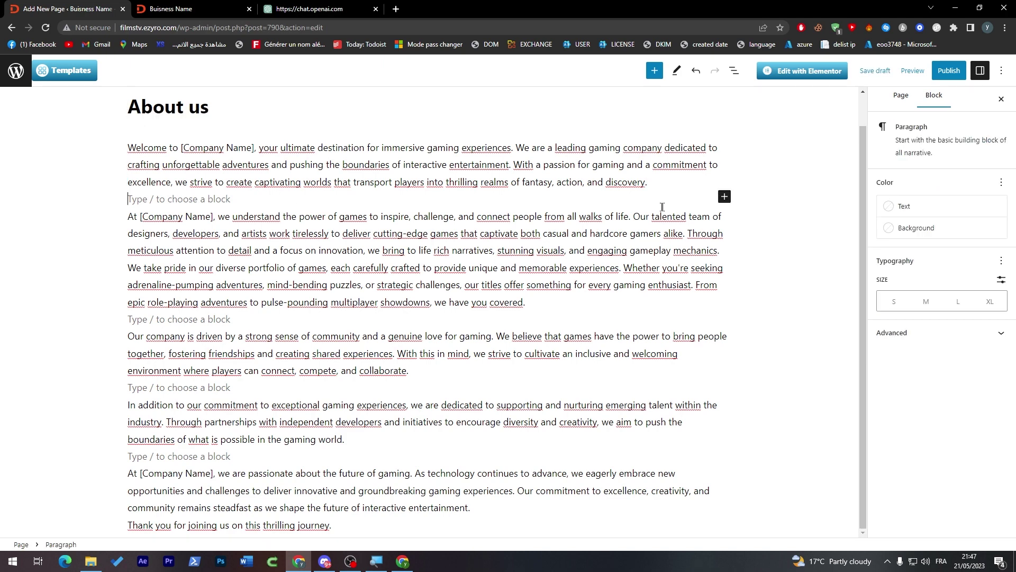
left_click(725, 196)
left_click(809, 223)
left_click(154, 263)
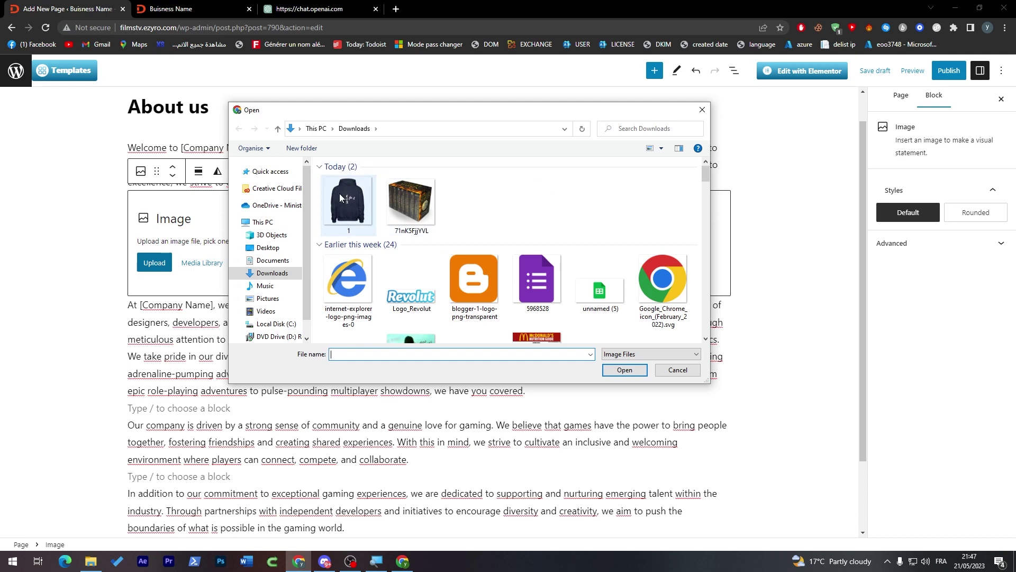
left_click_drag(708, 180, 706, 228)
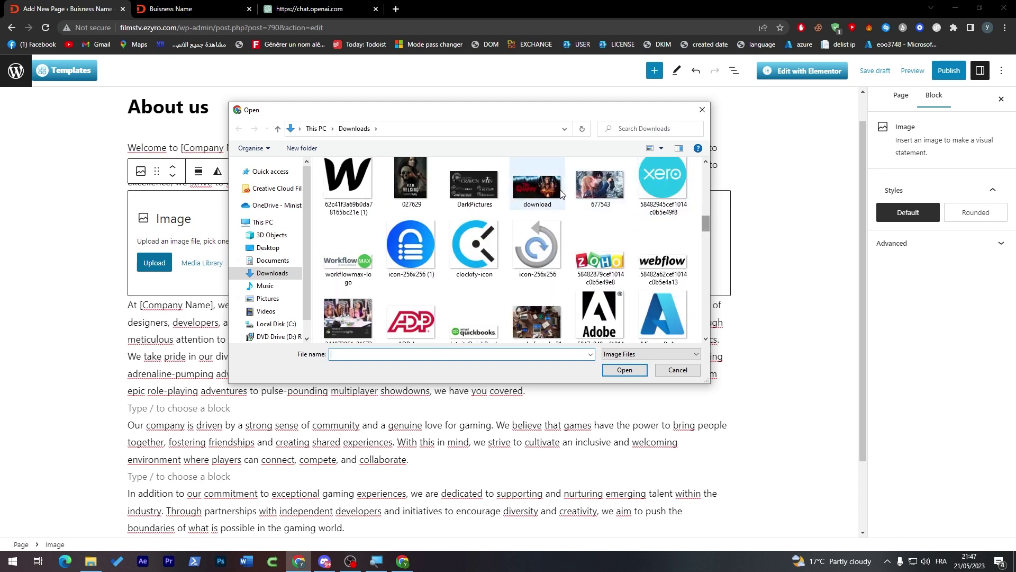
double_click(410, 183)
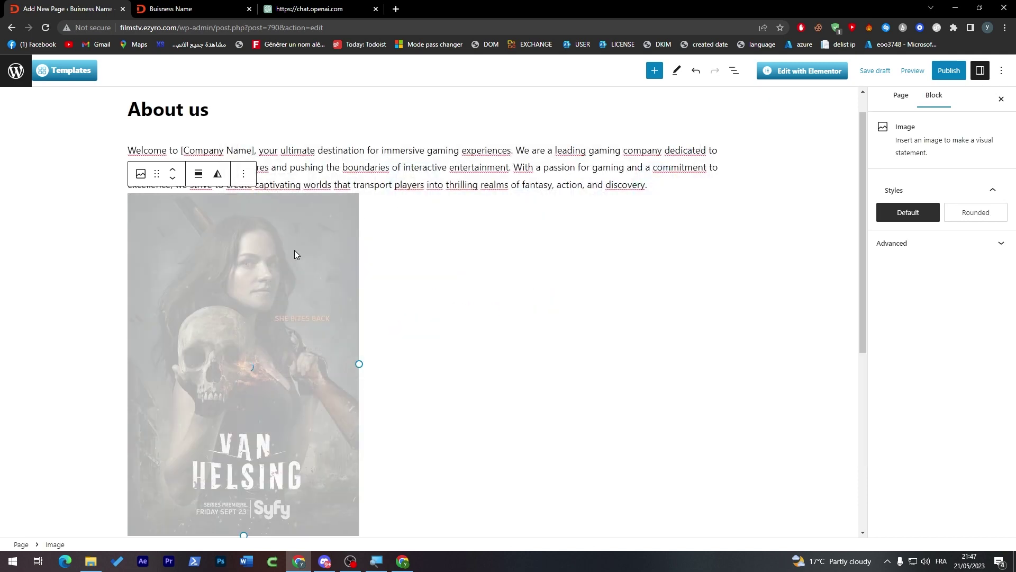
Shrink the Van Helsing image to 274 by 406, keeping it between the first two article paragraphs.
mouse_move(862, 269)
left_mouse_down()
mouse_move(857, 311)
mouse_move(860, 283)
left_mouse_up()
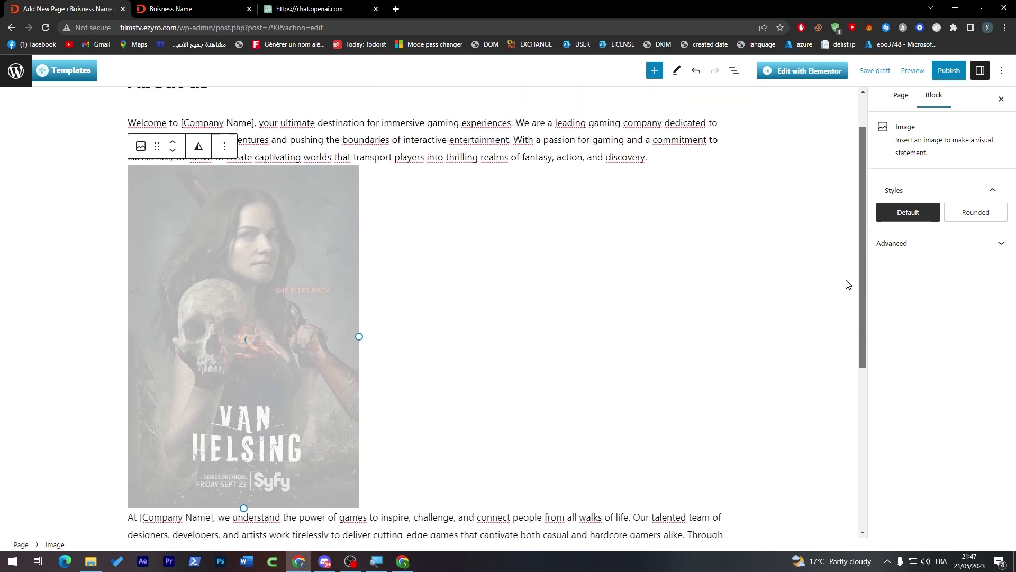
left_click_drag(332, 505, 296, 365)
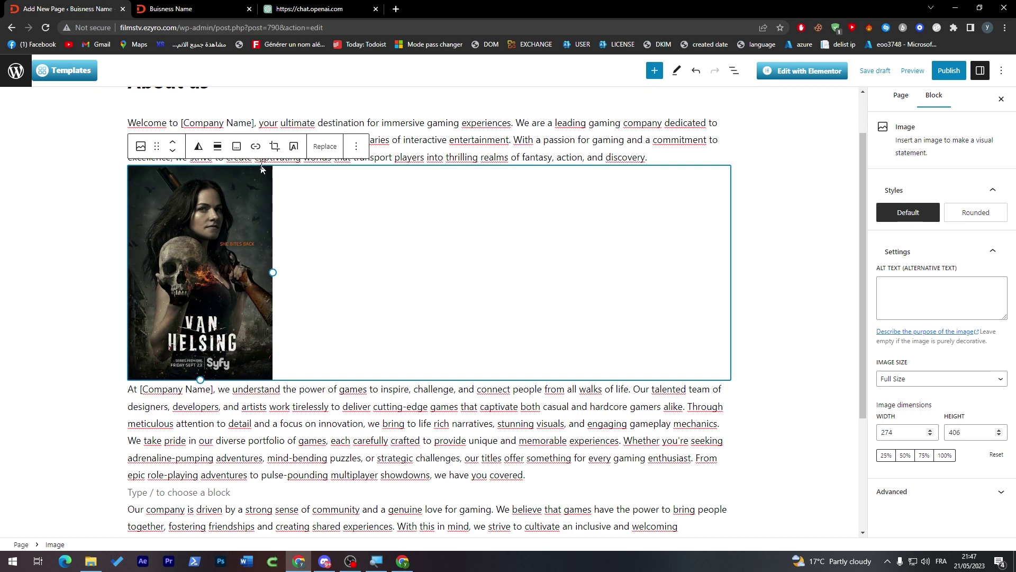
left_click(176, 151)
left_click(173, 143)
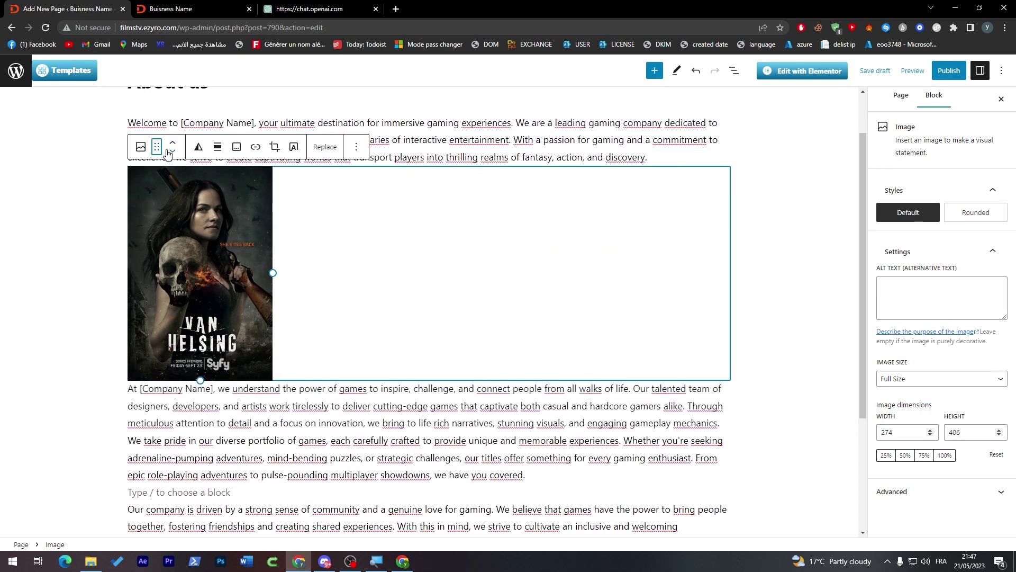
Transform the Van Helsing image into a Cover block and wrap that cover in a Columns block.
left_click(140, 147)
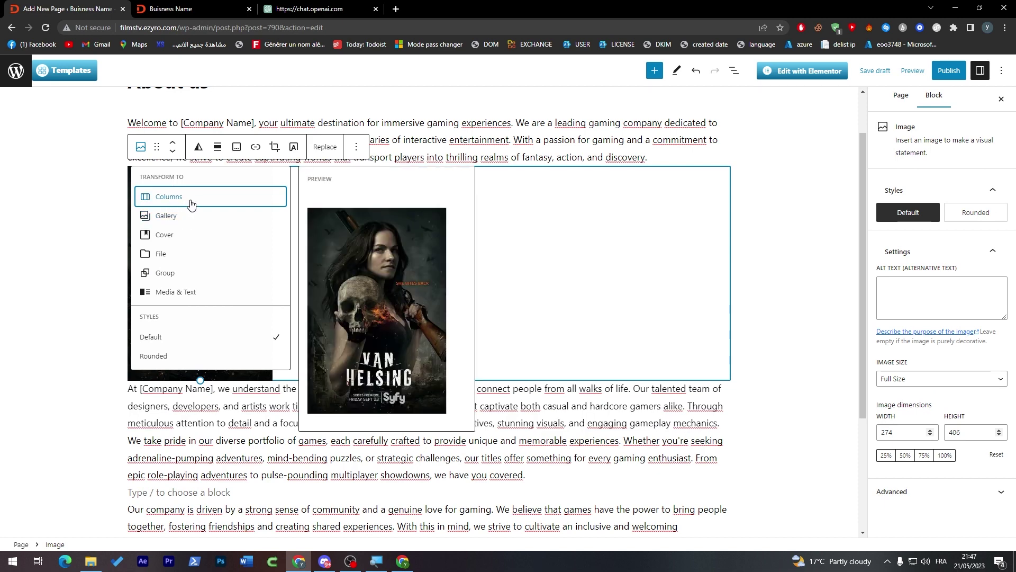
left_click(165, 236)
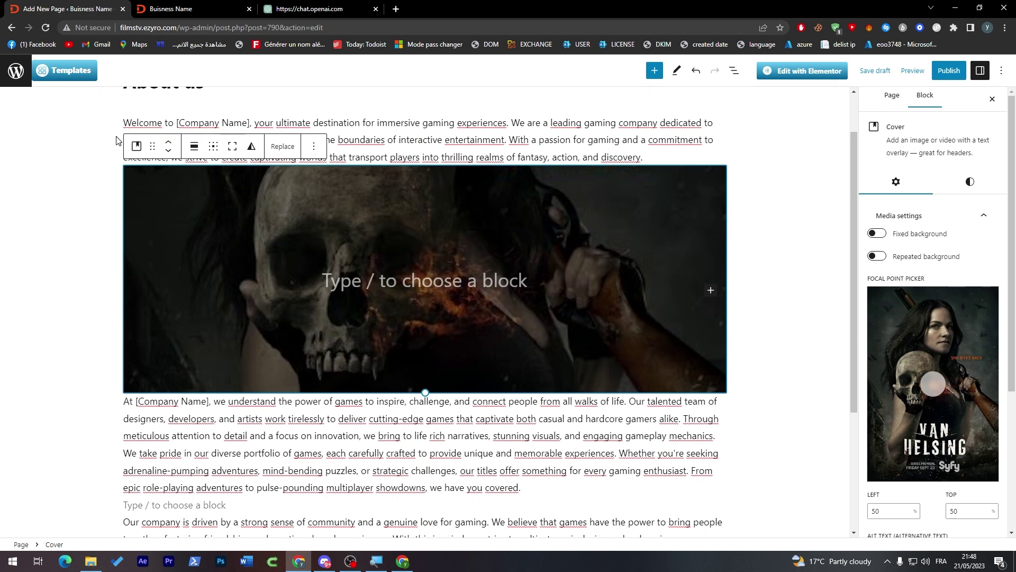
left_click(136, 146)
left_click(183, 215)
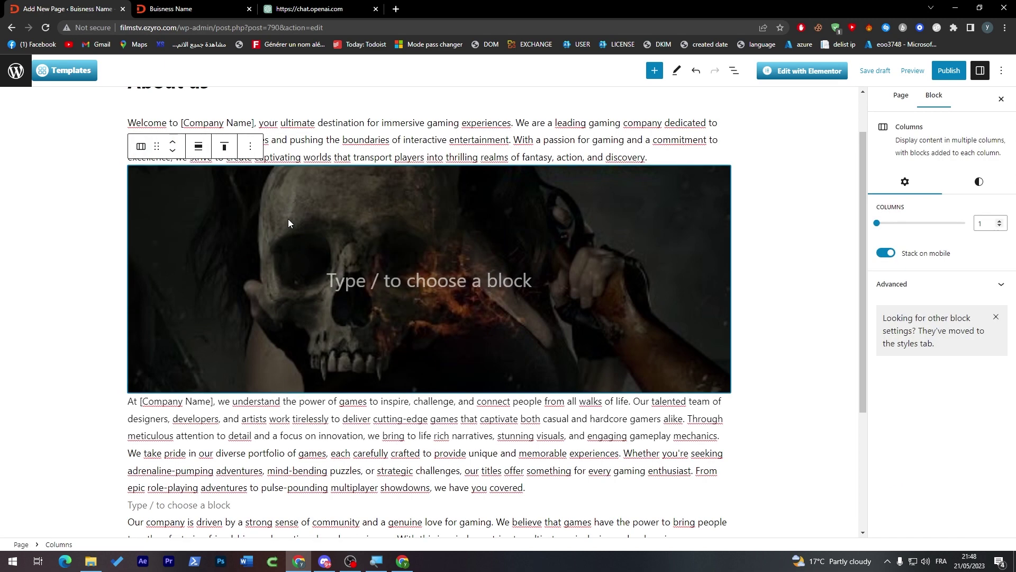
left_click(500, 257)
left_click(771, 264)
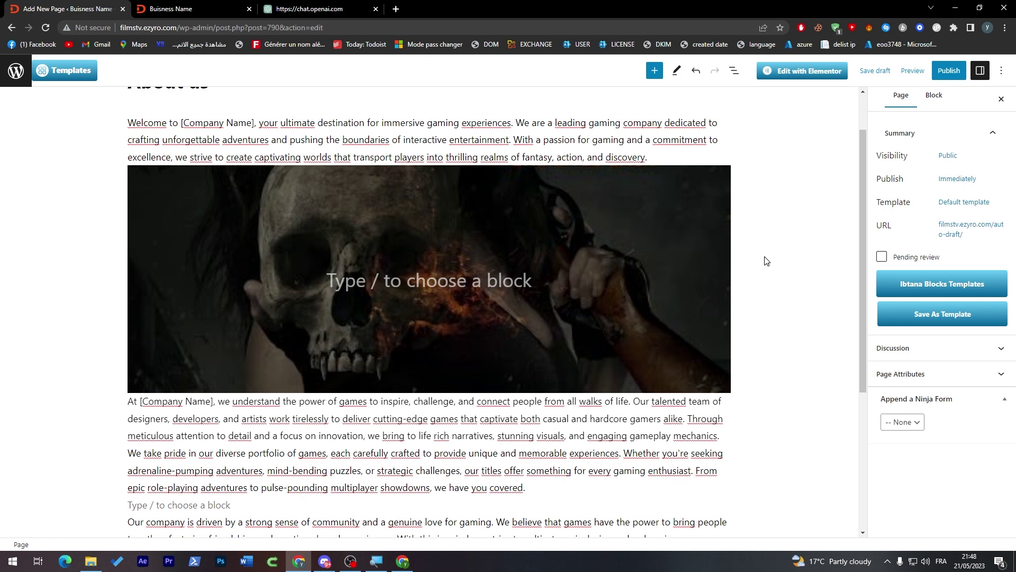
Insert a Row block in the empty paragraph below the paragraph starting with Our company is driven.
left_click(690, 228)
scroll(582, 318, "down", 3)
left_click(554, 387)
left_click(724, 385)
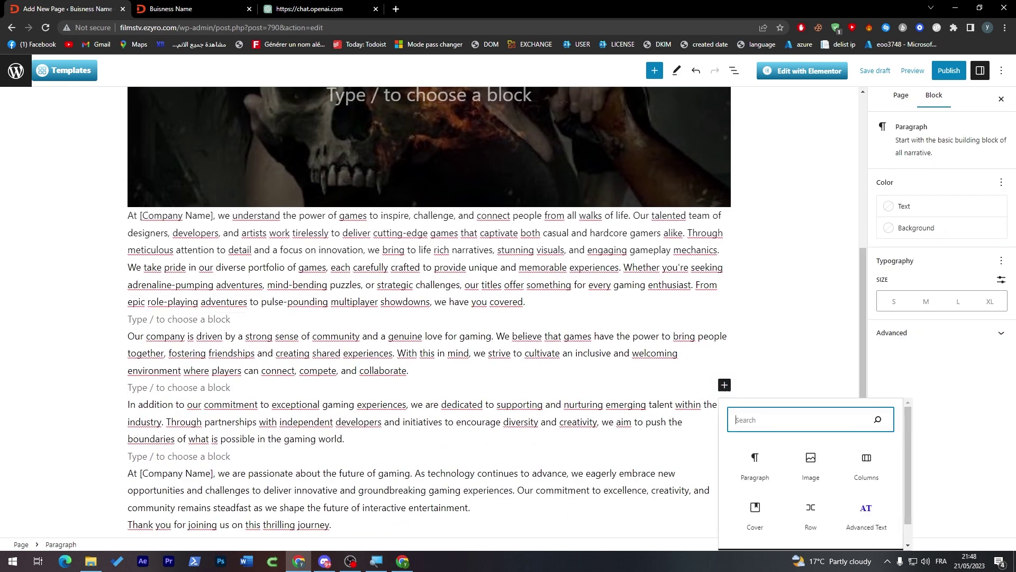
left_click(816, 509)
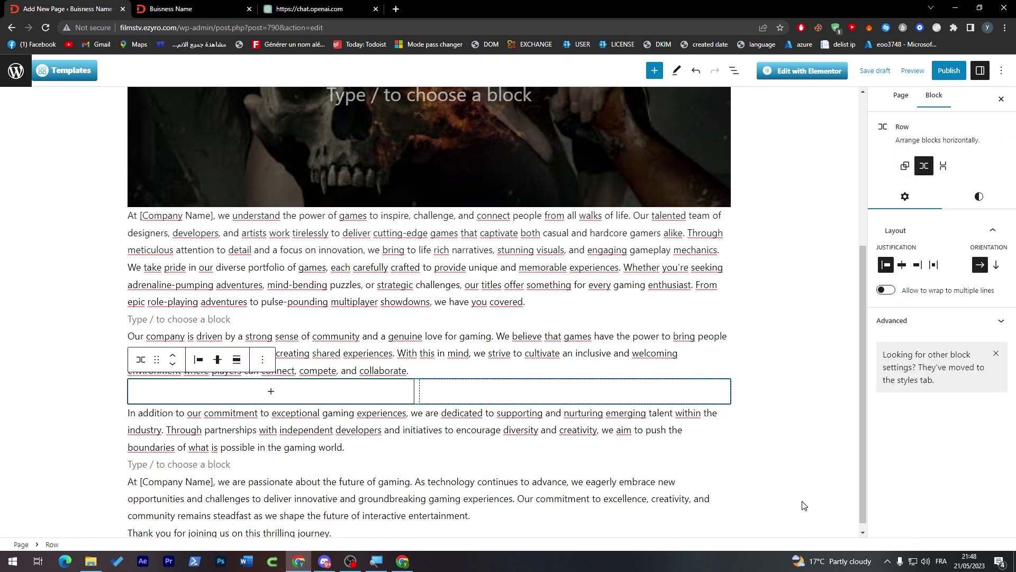
Add an Image block inside the new row and upload the hoodie picture named 1 from Downloads.
left_click(278, 390)
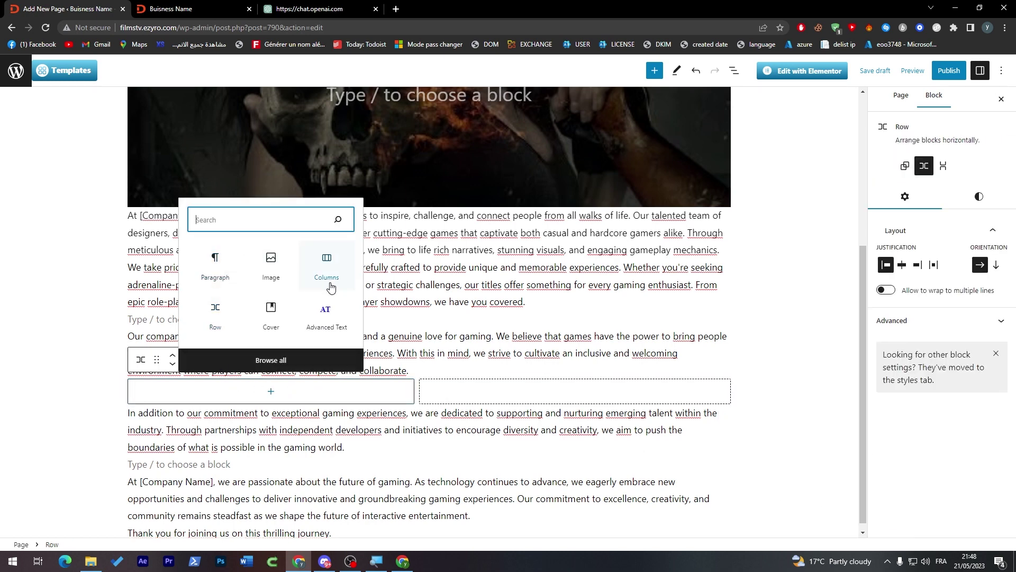
left_click(272, 266)
left_click(154, 451)
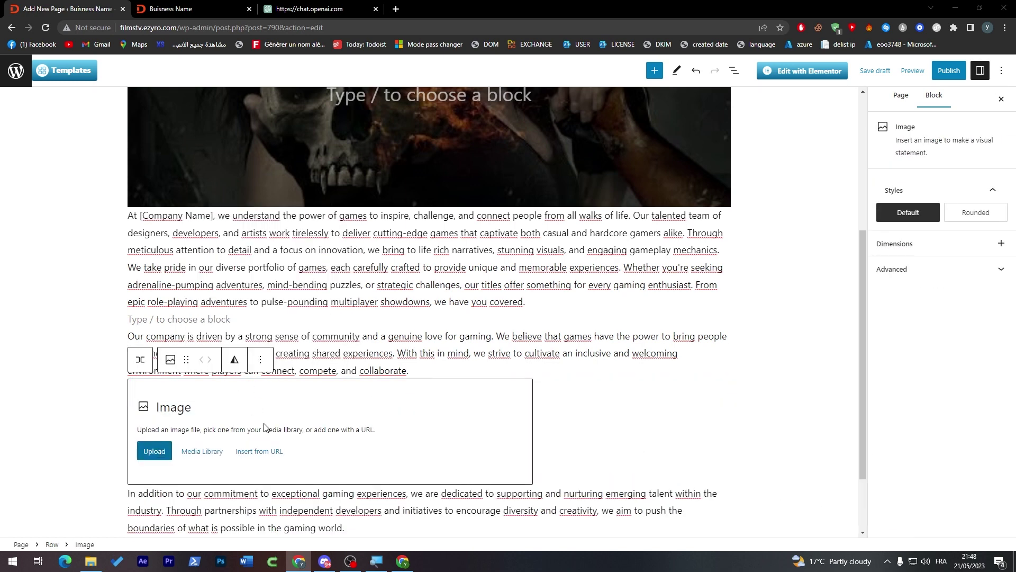
double_click(349, 209)
left_click(532, 455)
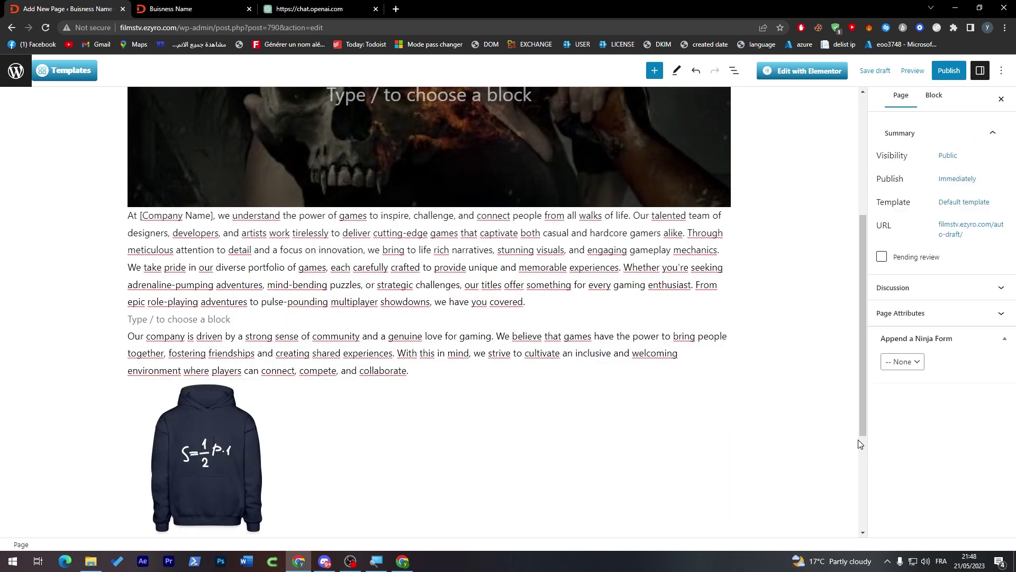
Combine the hoodie image row and the In addition to our commitment paragraph into a single Row block.
left_click_drag(773, 450, 572, 449)
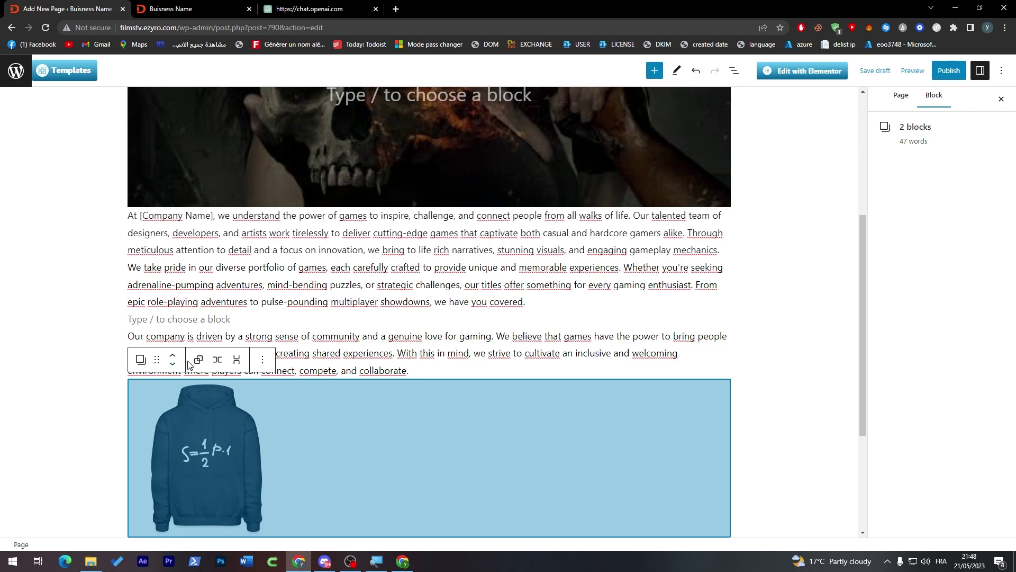
left_click(217, 359)
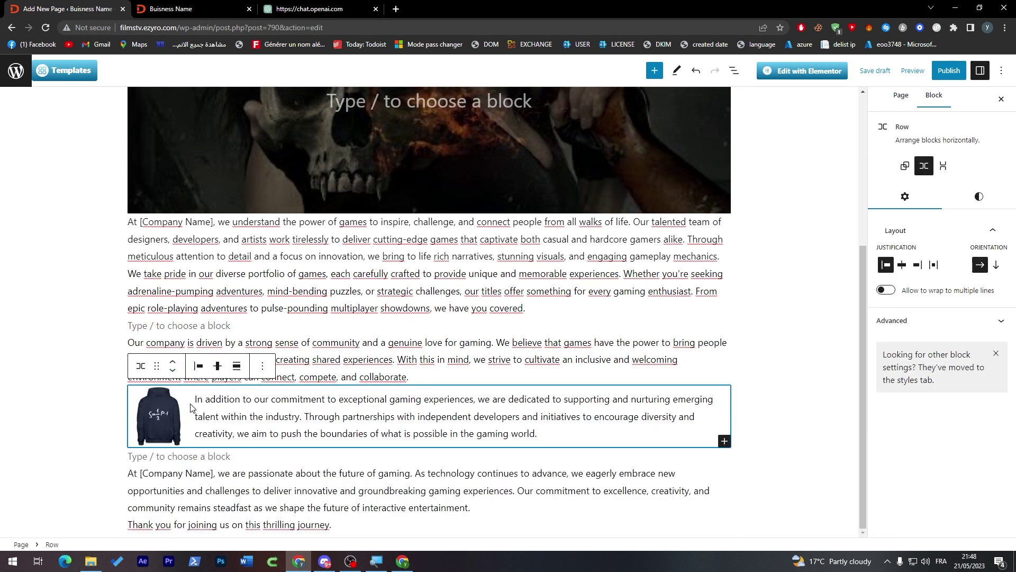
left_click(218, 366)
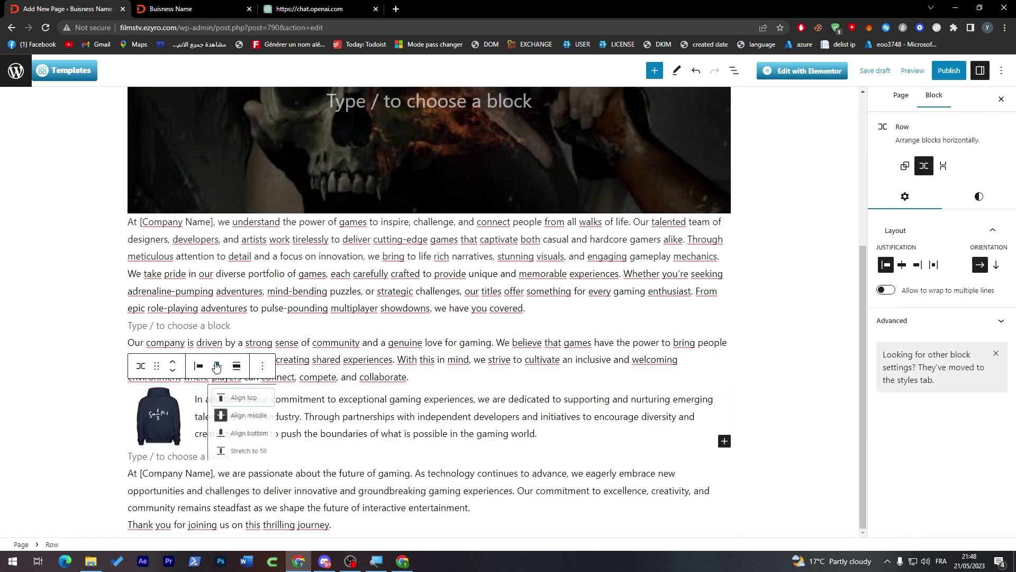
left_click(230, 399)
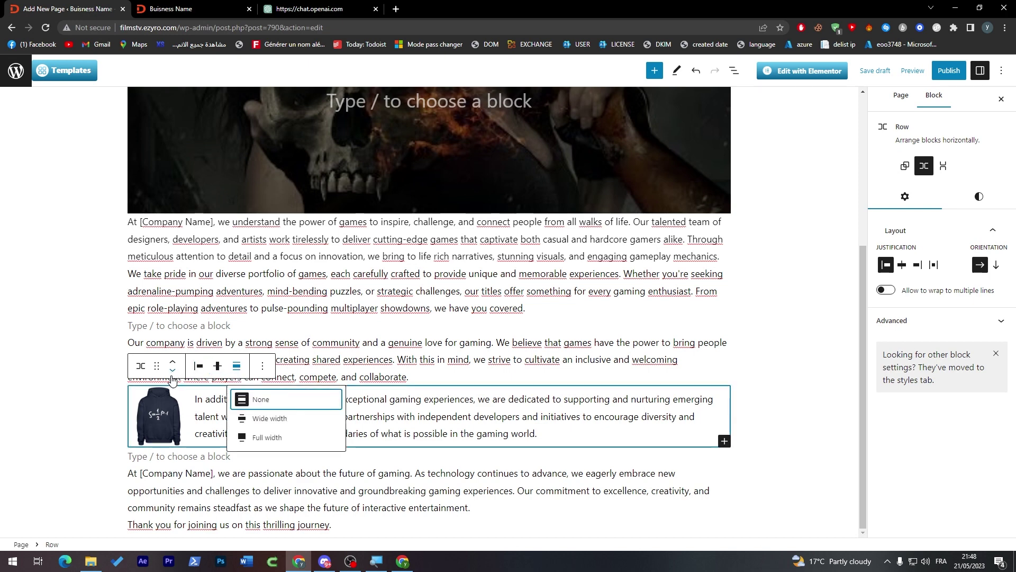
left_click(159, 456)
scroll(863, 370, "up", 2)
scroll(862, 371, "down", 2)
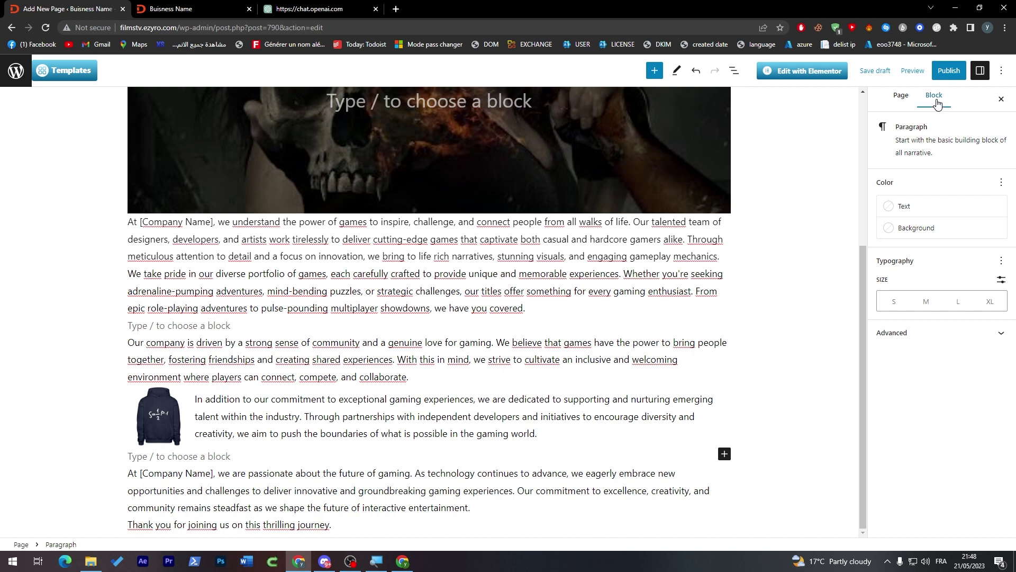
Publish the About us page and open it on the live site.
left_click(949, 70)
left_click(909, 71)
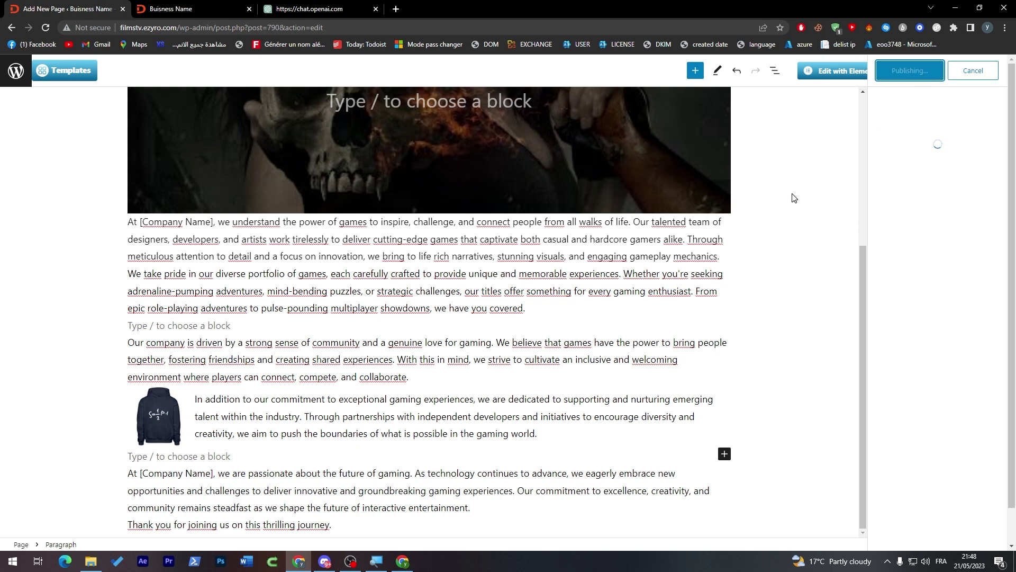
left_click(894, 189)
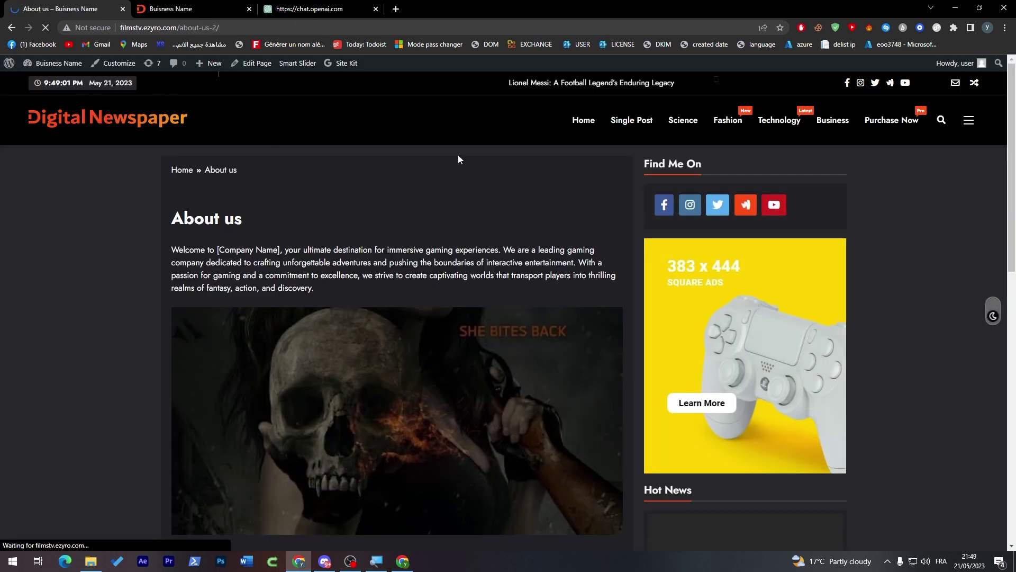
Open the theme customizer from the live page and go to the Header Menu under Menus.
left_click(114, 63)
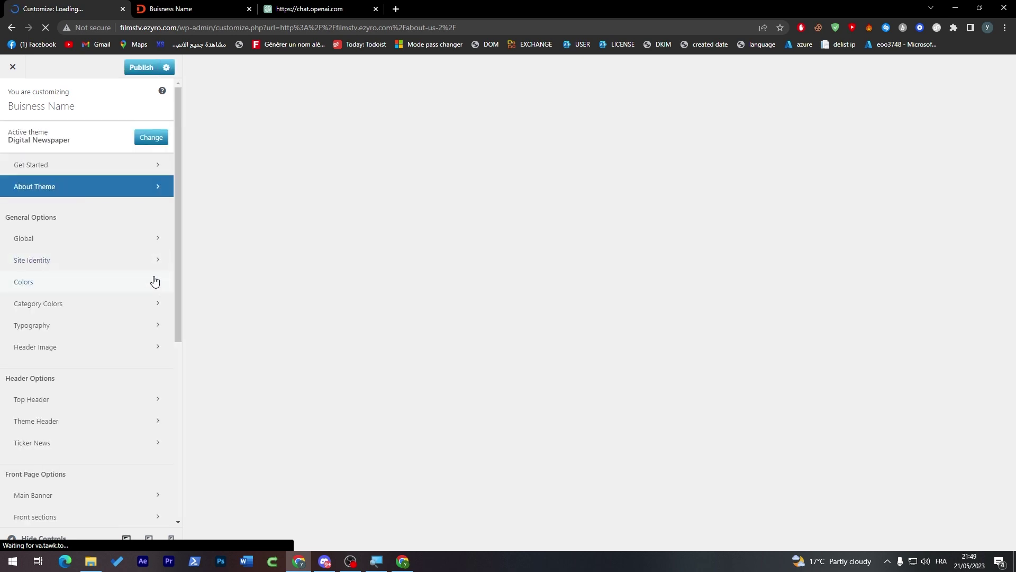
left_click_drag(182, 322, 165, 410)
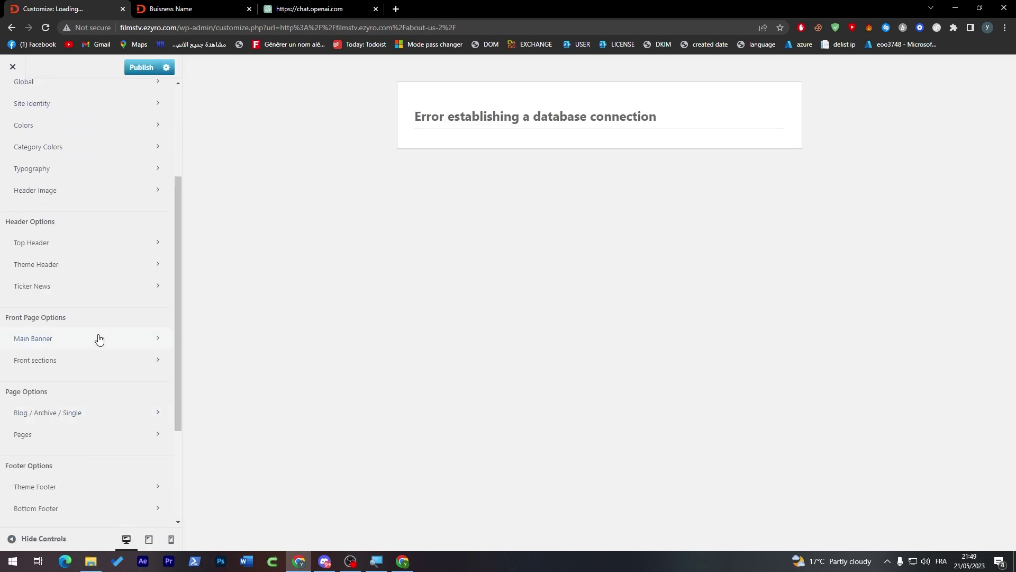
left_click(38, 243)
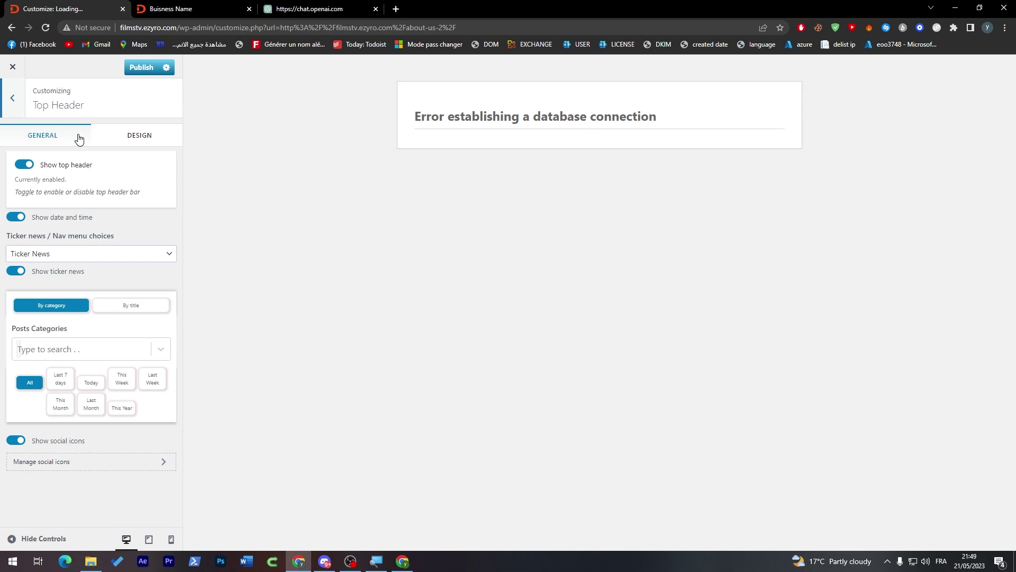
left_click(13, 101)
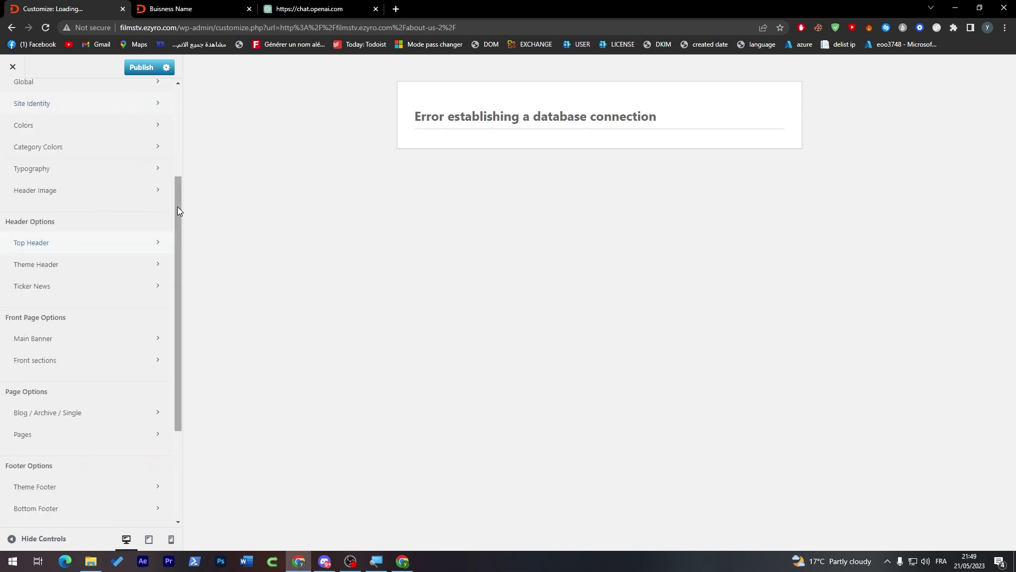
left_click_drag(179, 210, 166, 313)
left_click(85, 433)
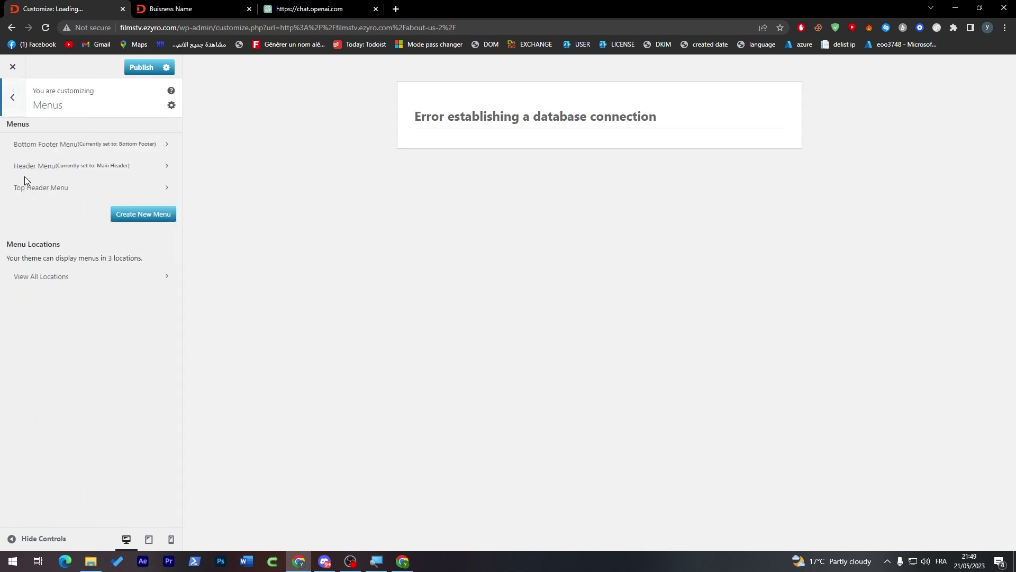
left_click(58, 165)
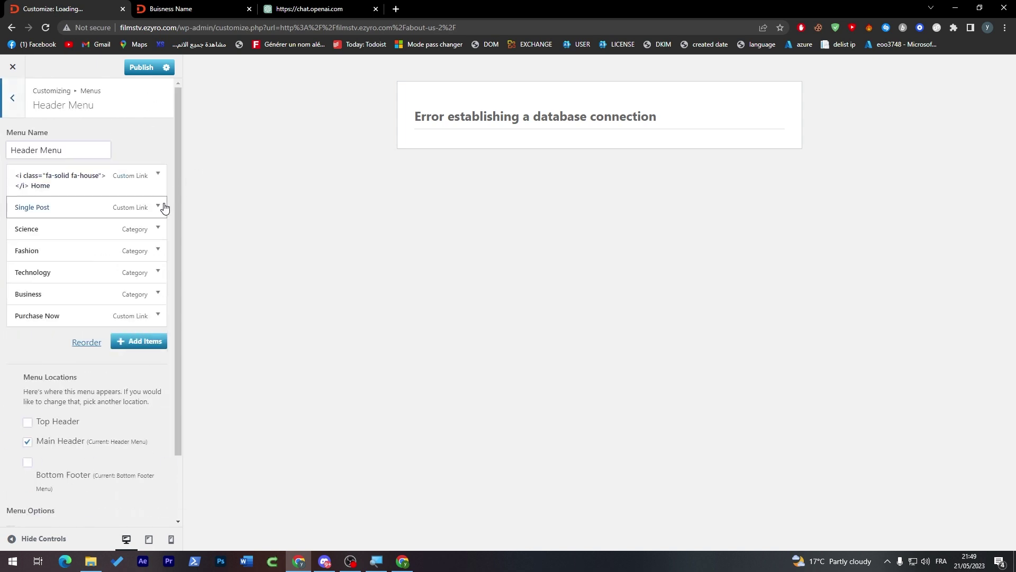
Add only the About us entry of type Page, not the Elementor one, to the Header Menu and publish the change.
left_click(133, 341)
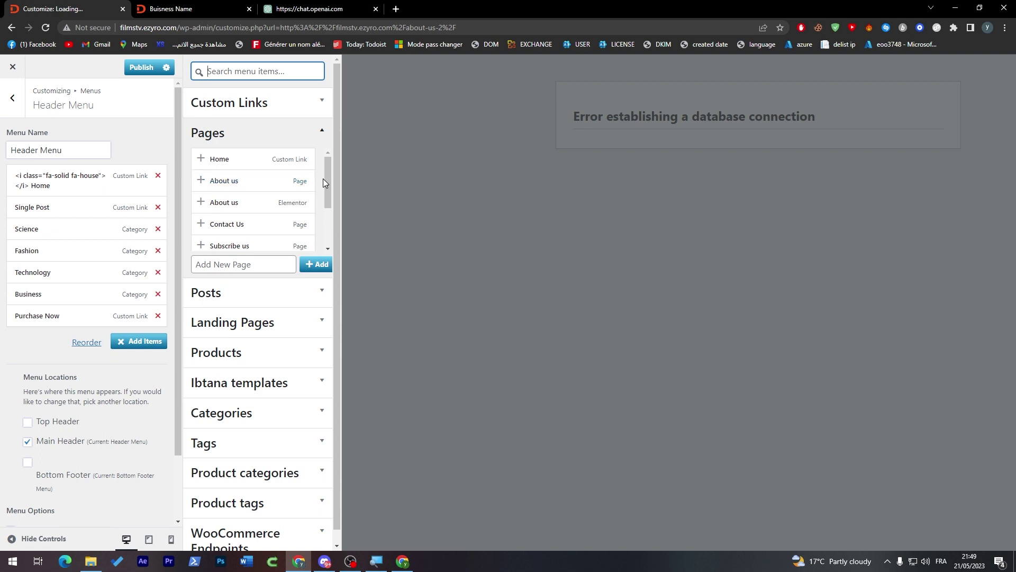
left_click(294, 203)
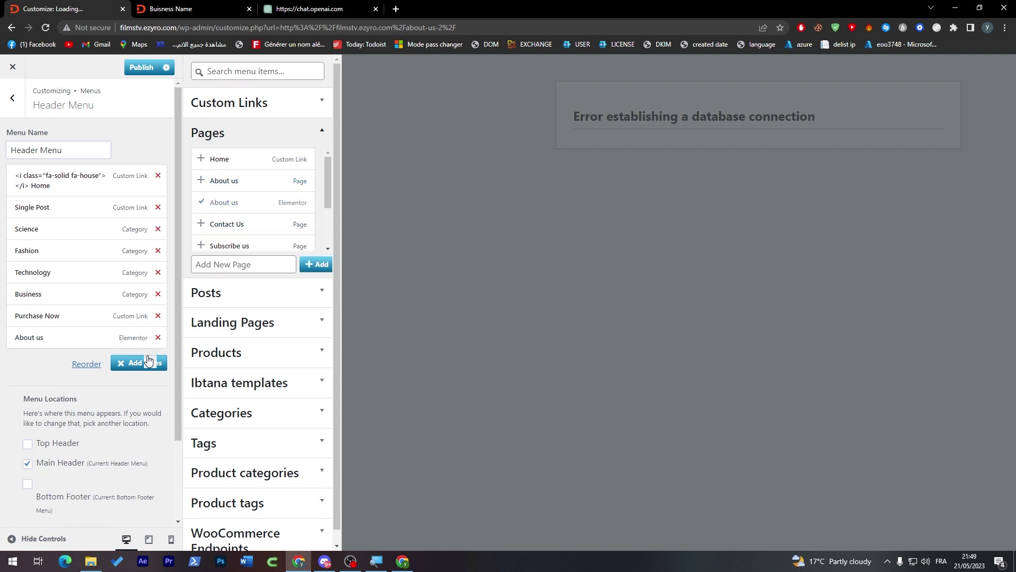
mouse_move(325, 196)
left_mouse_down()
mouse_move(316, 239)
mouse_move(316, 196)
left_mouse_up()
left_click(223, 175)
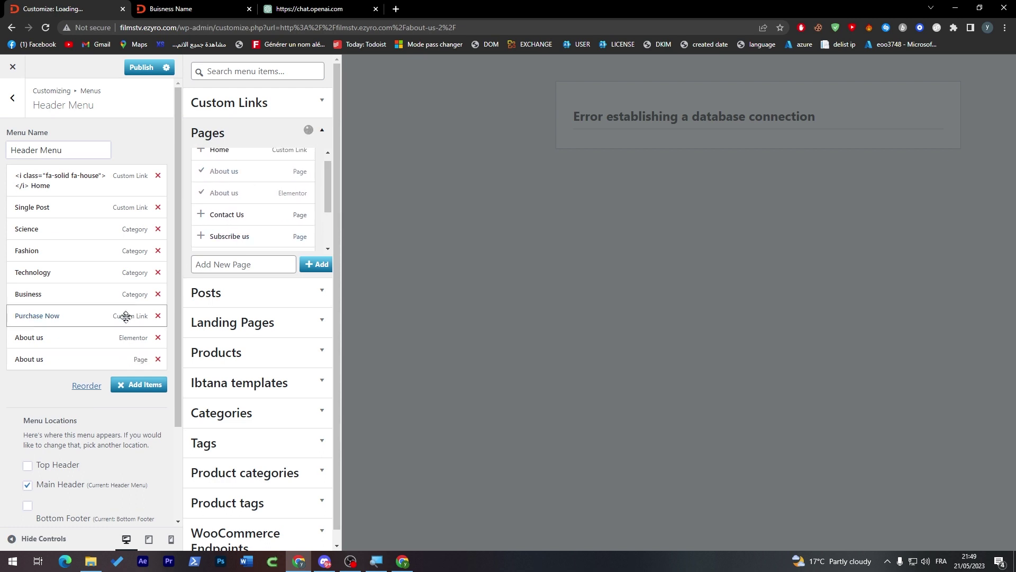
left_click(158, 338)
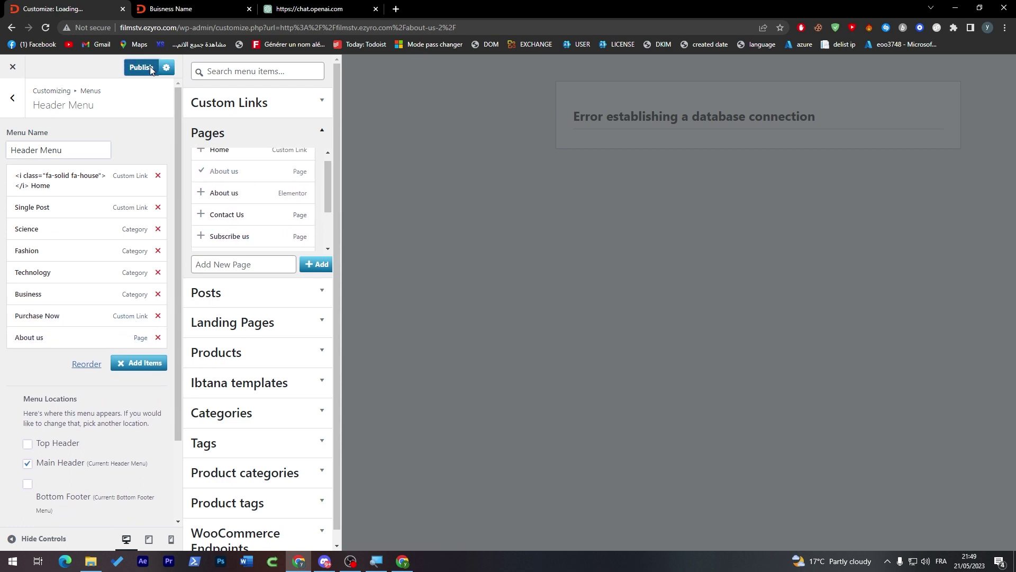
left_click(141, 67)
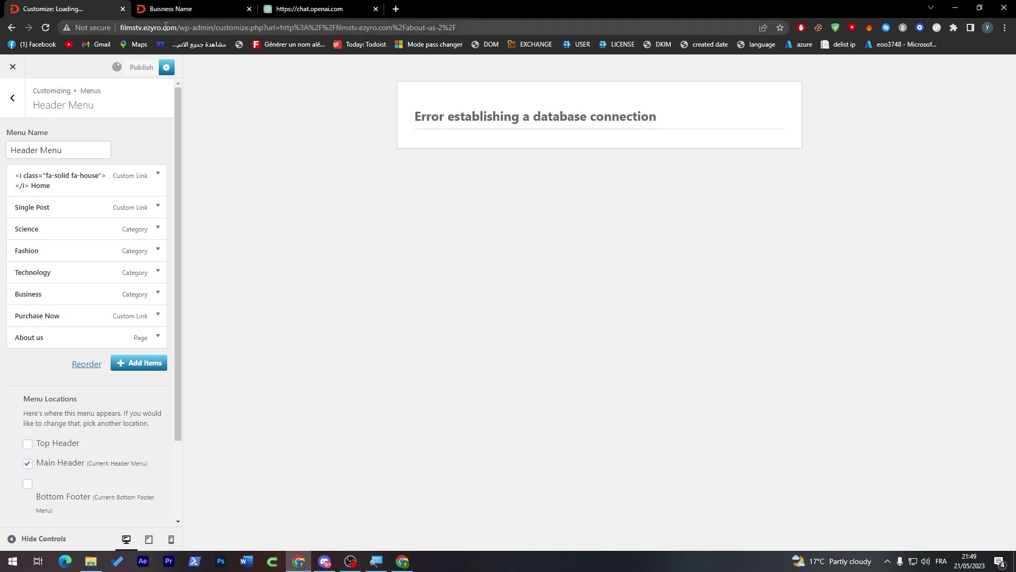
Open About Us from the live site's header navigation and review the whole page's text and images.
left_click(165, 12)
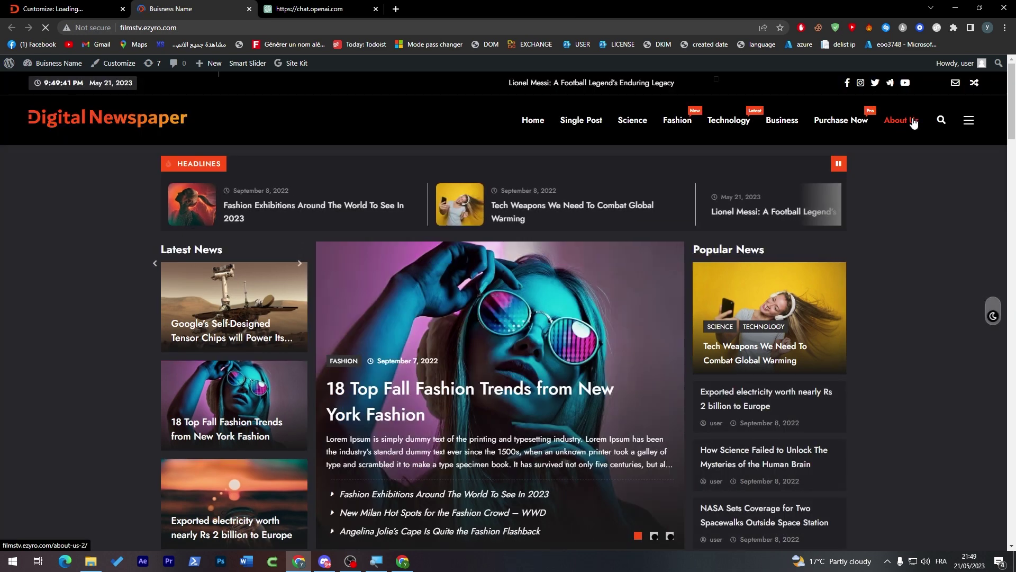
left_click(910, 129)
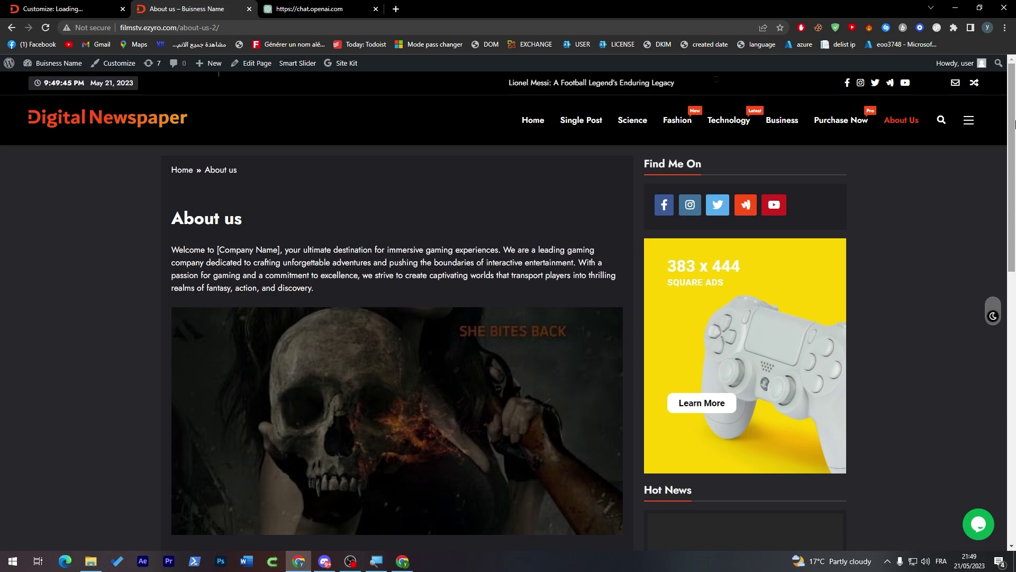
scroll(969, 366, "down", 15)
scroll(970, 366, "up", 4)
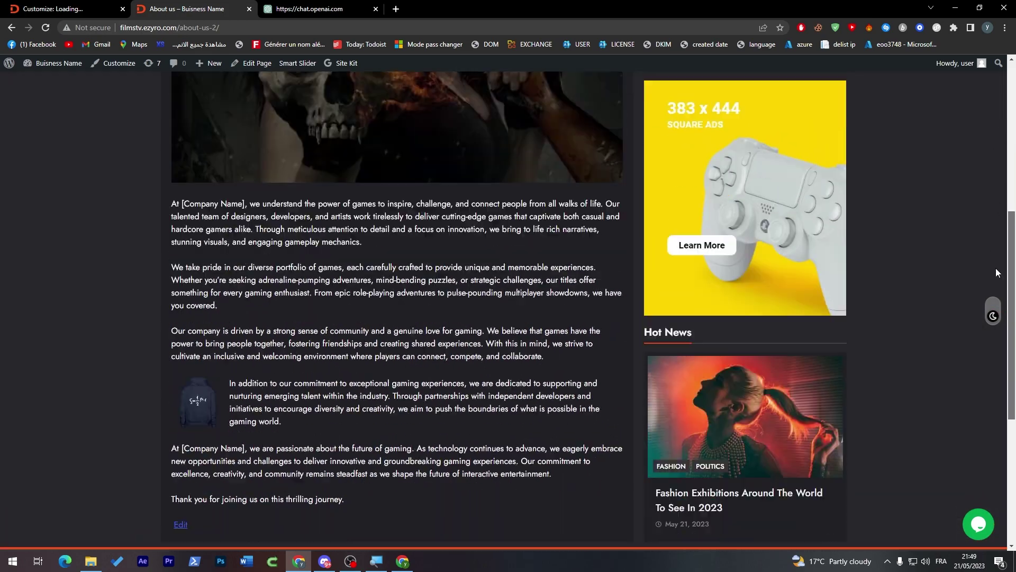
left_click_drag(1012, 254, 1014, 98)
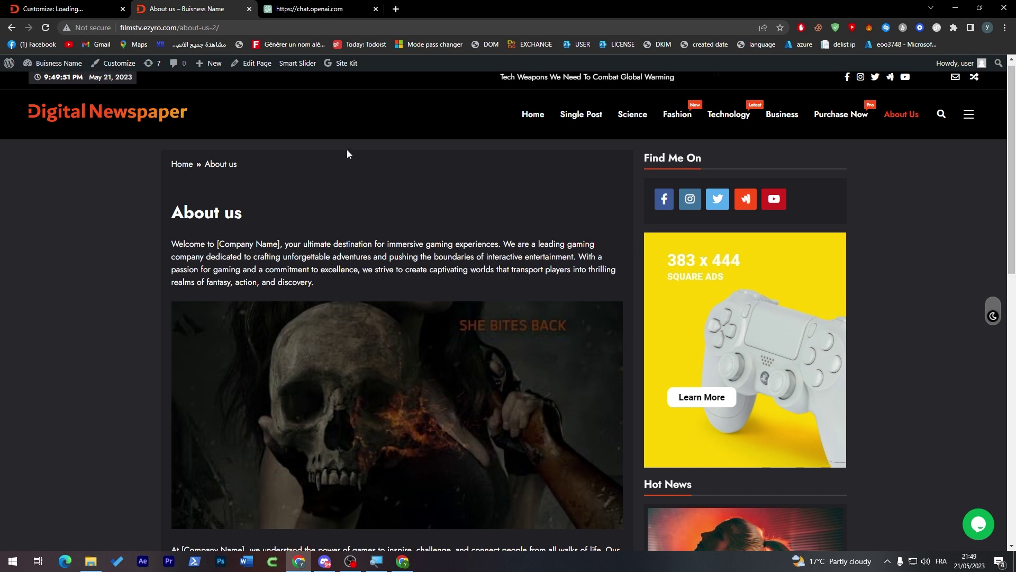